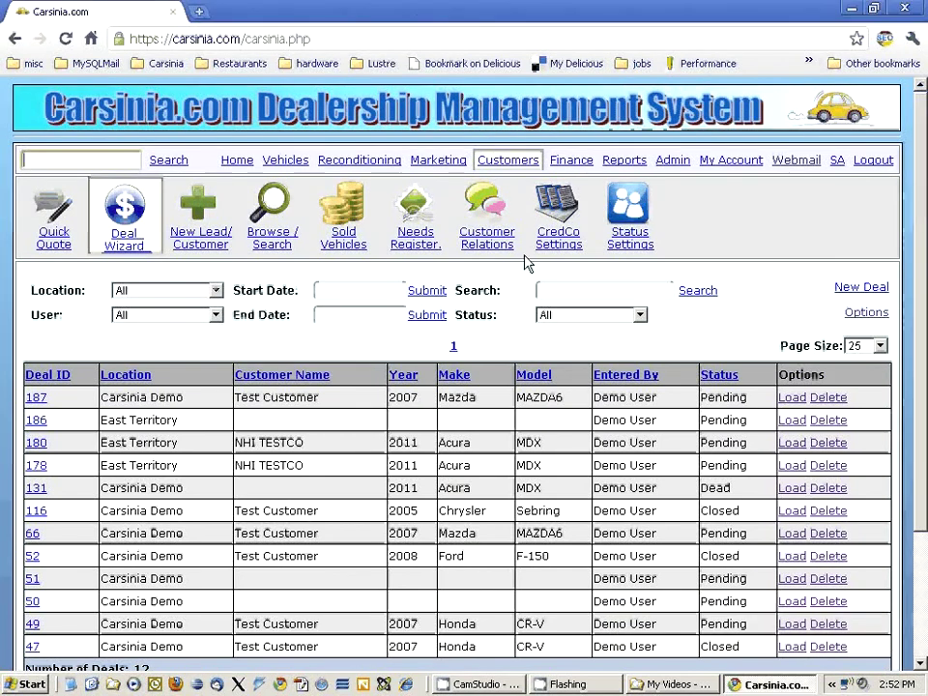
Start a new deal from the Customers deal list with location Carsinia Demo
click(126, 240)
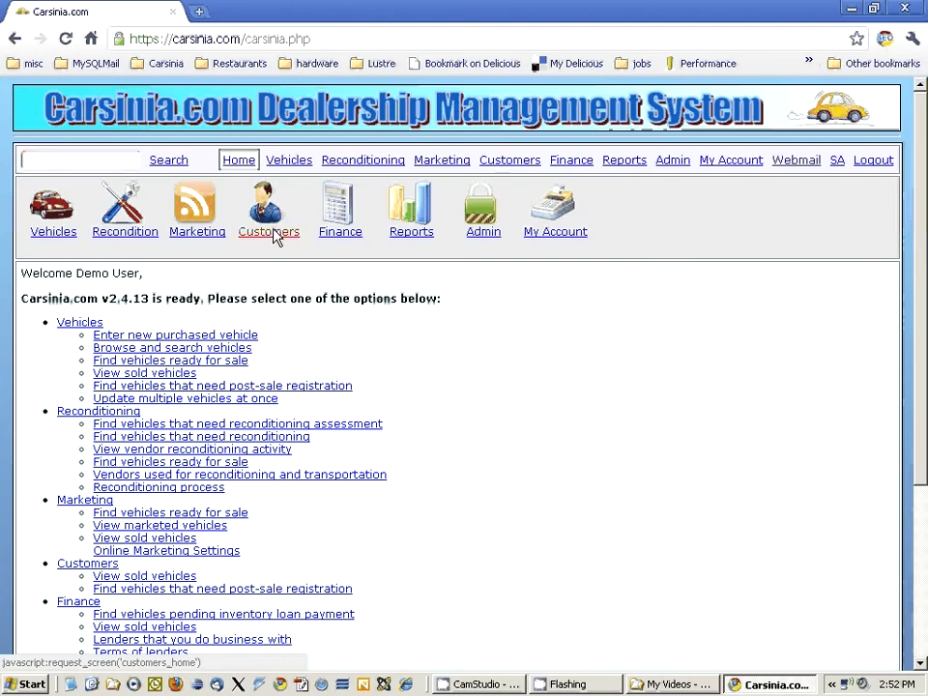
click(276, 235)
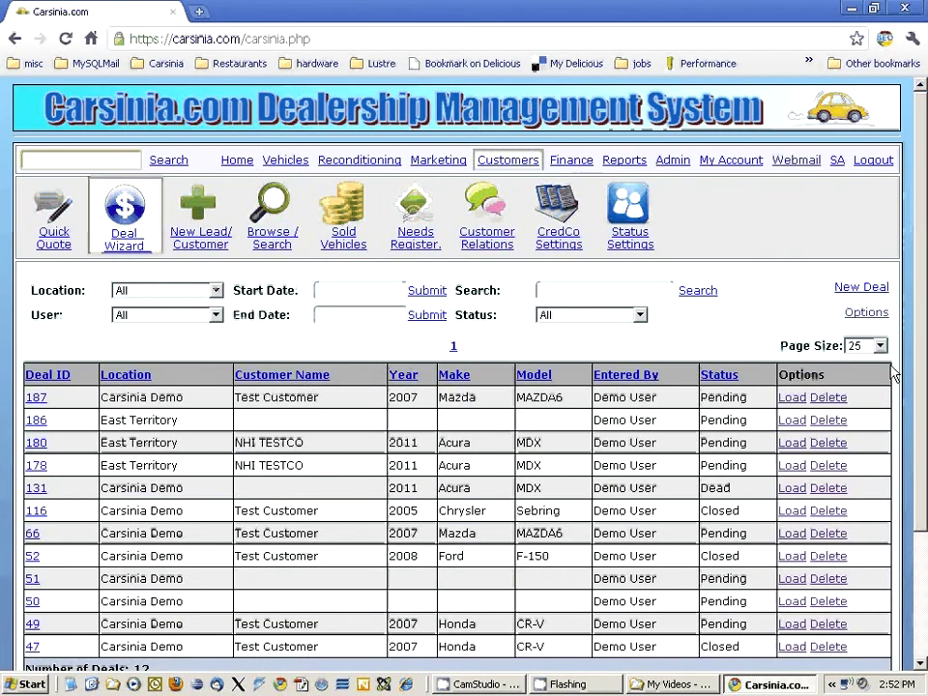
click(856, 290)
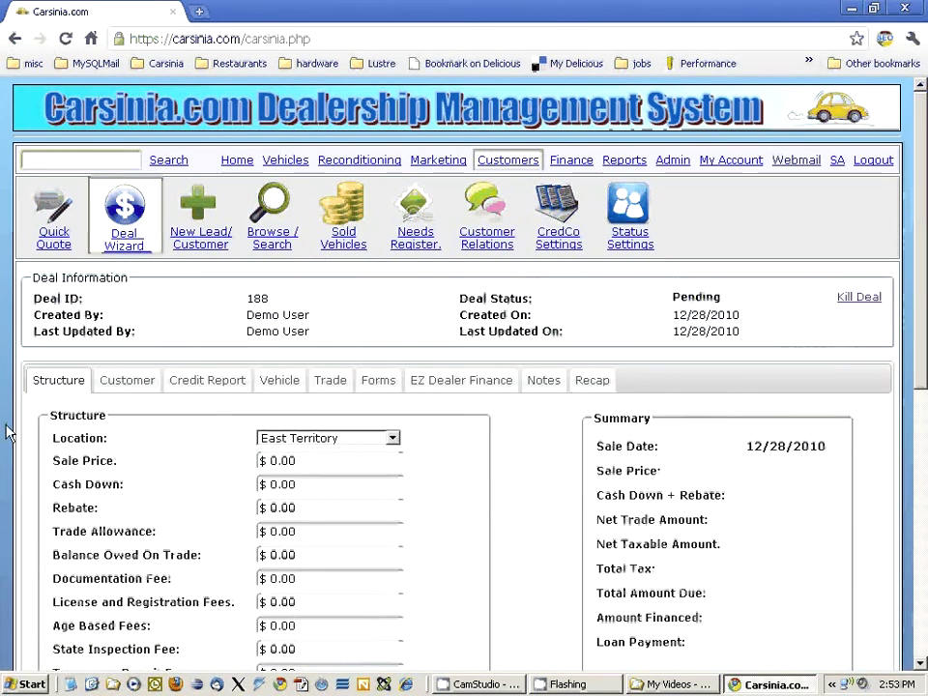
scroll(151, 437, down, 1)
scroll(151, 440, down, 1)
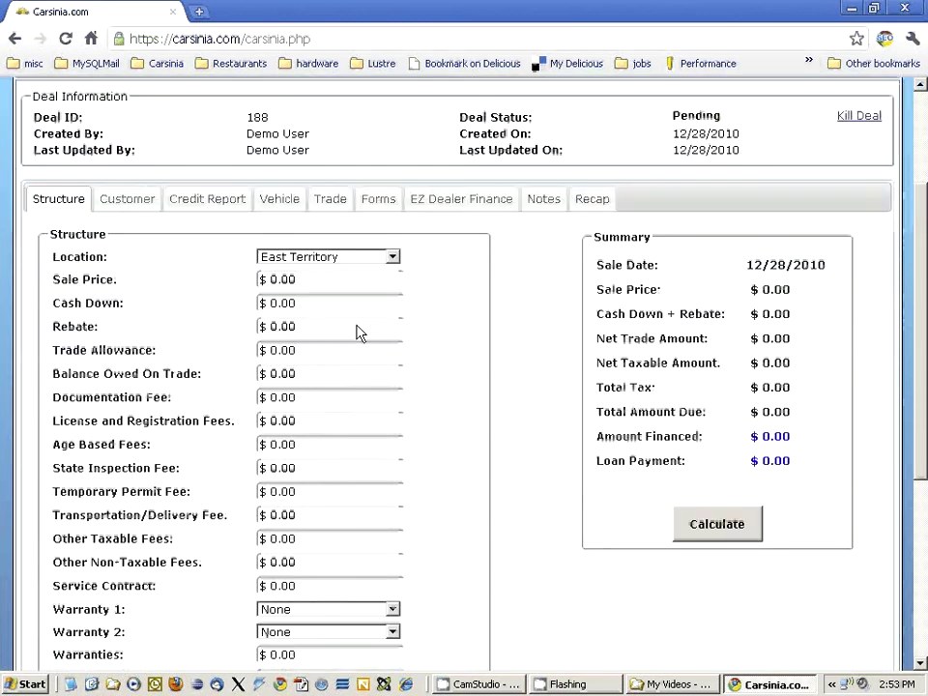
click(359, 258)
click(352, 271)
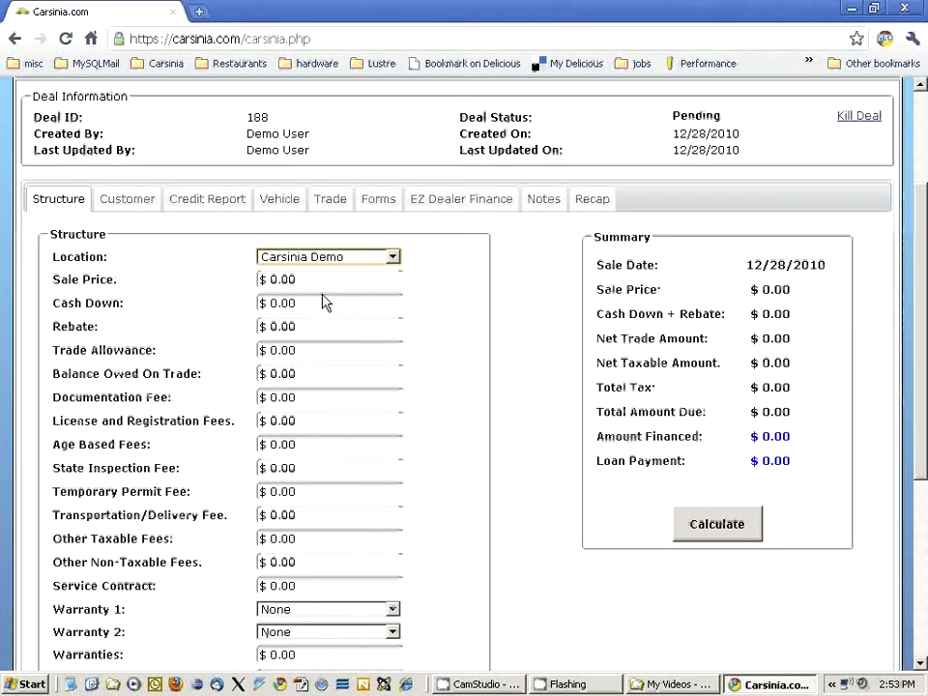
Enter a $10,000 sale price and a 7% tax rate, leaving GAP Insurance empty
click(337, 282)
key(BackSpace)
key(BackSpace)
key(BackSpace)
key(BackSpace)
text(10.00000)
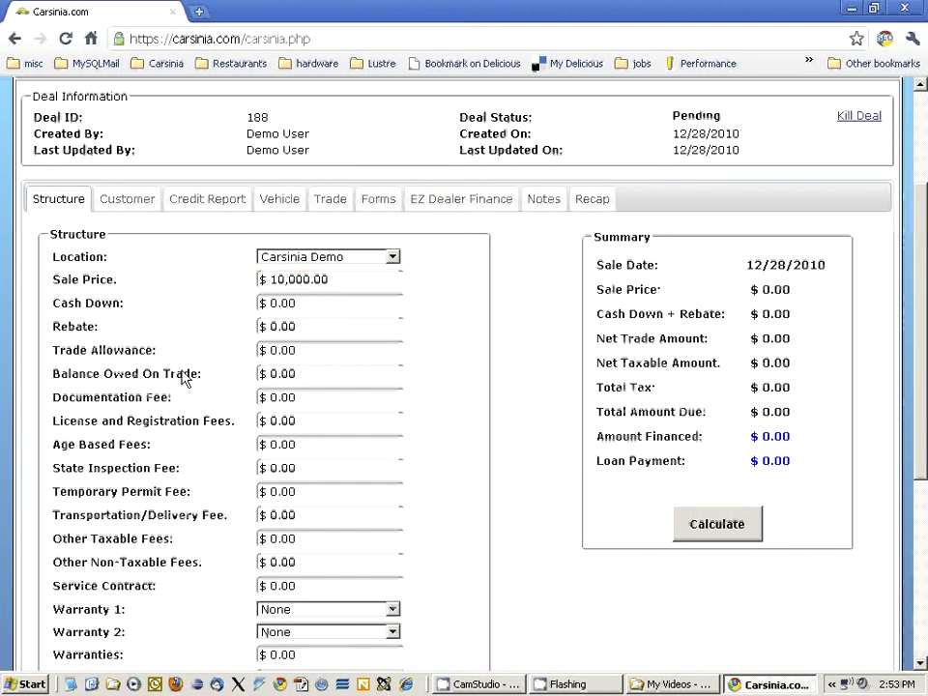
scroll(171, 426, down, 2)
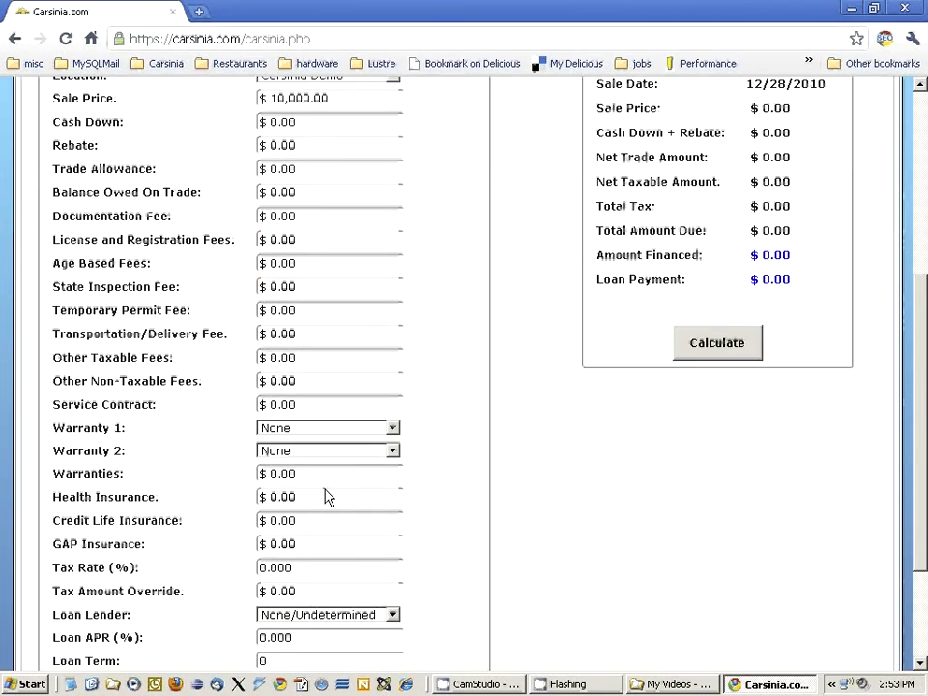
scroll(324, 496, up, 1)
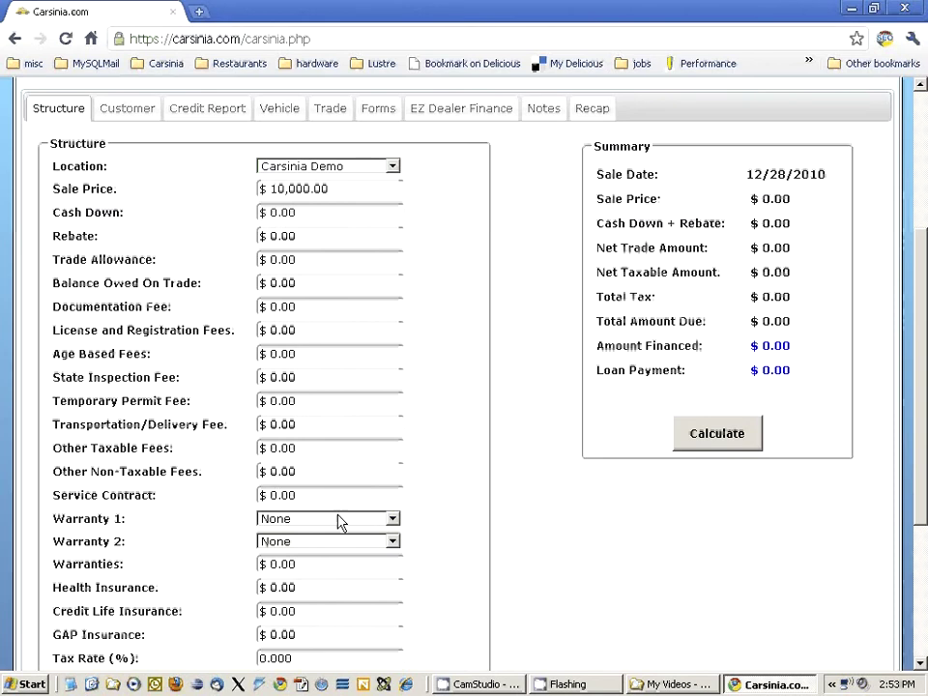
scroll(338, 523, down, 1)
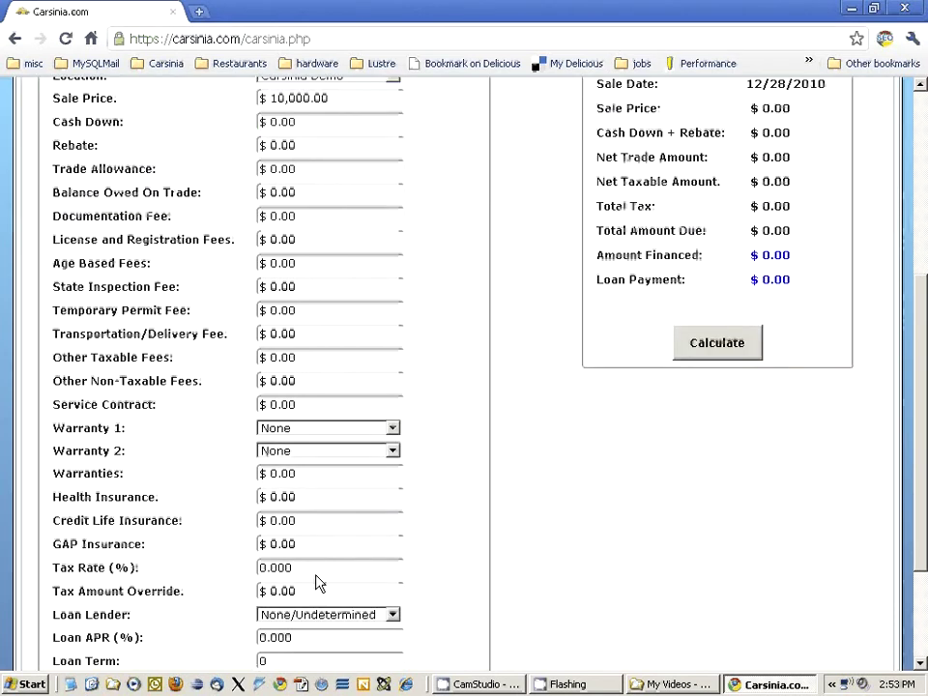
click(317, 548)
text(70)
key(BackSpace)
key(BackSpace)
key(BackSpace)
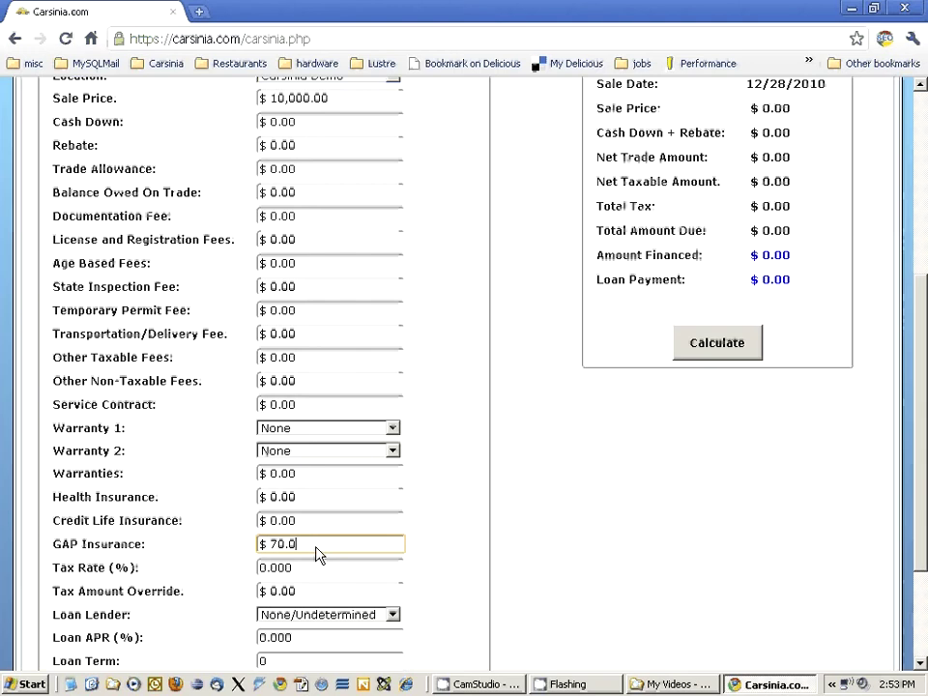
click(319, 570)
text(70000)
key(BackSpace)
Set 12% APR and a 48-month term, then calculate the $281.77 loan payment
scroll(319, 571, down, 2)
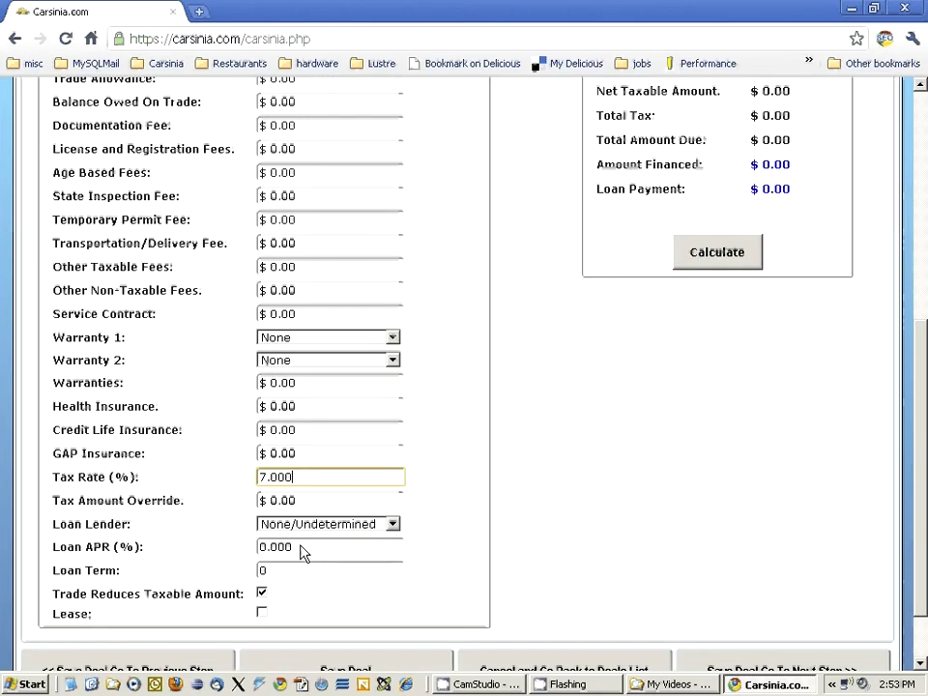
click(334, 547)
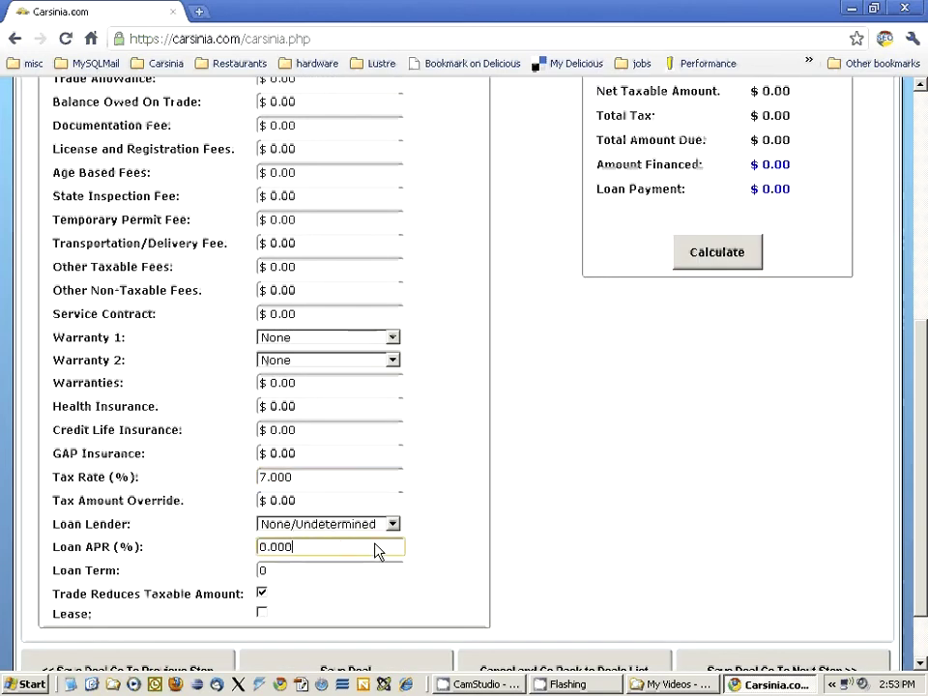
text(12000)
click(305, 576)
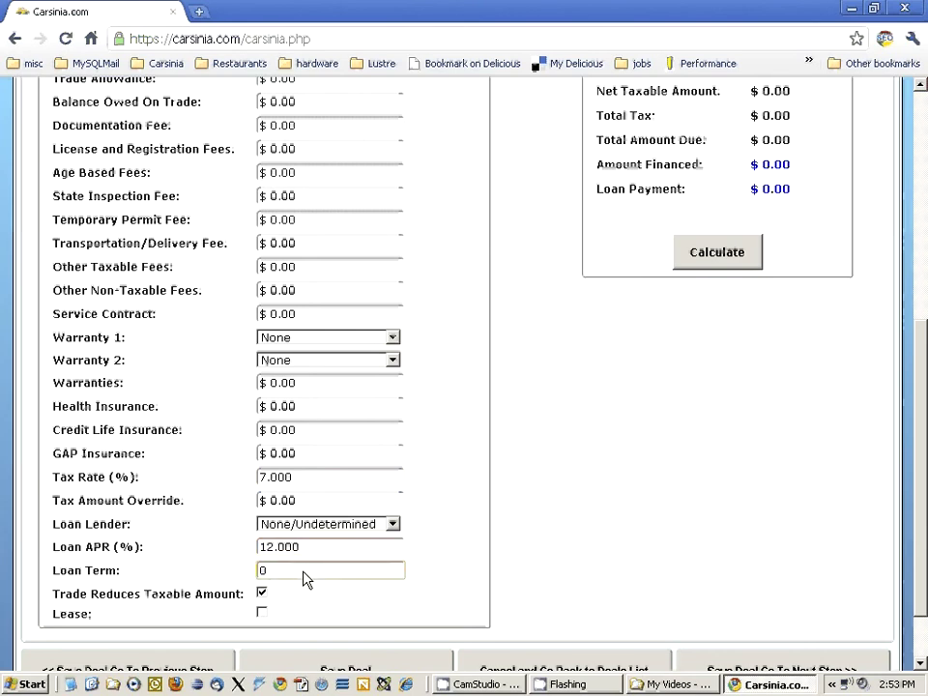
text(48)
scroll(492, 501, up, 2)
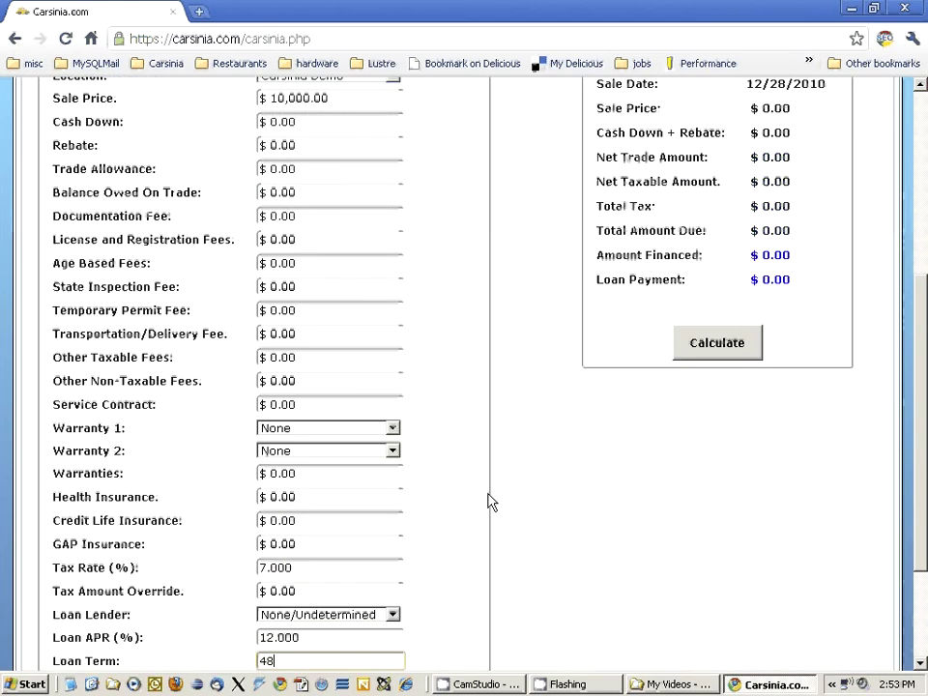
click(732, 348)
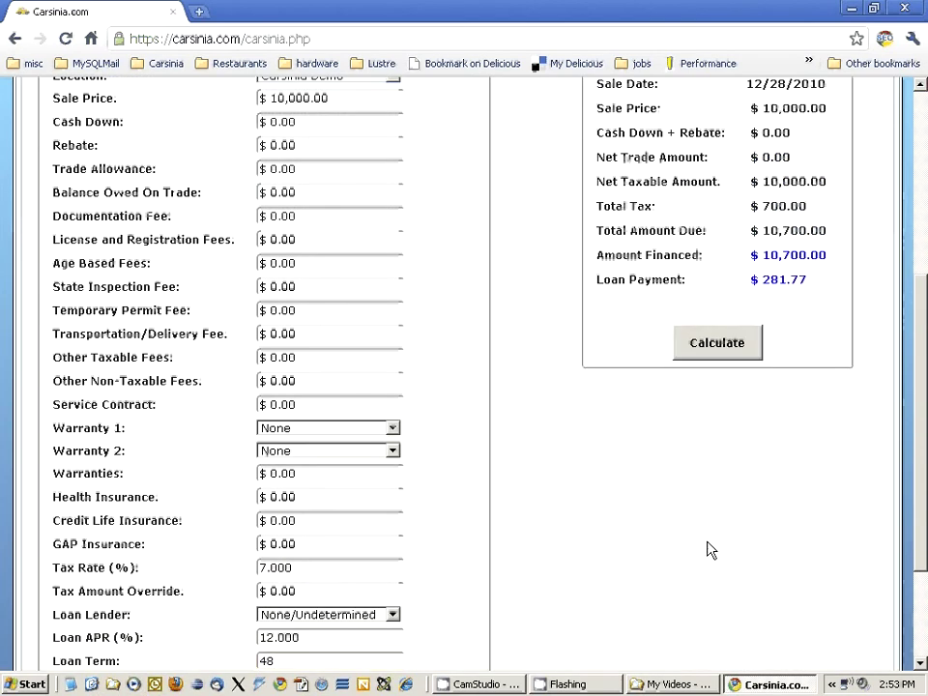
scroll(623, 528, up, 2)
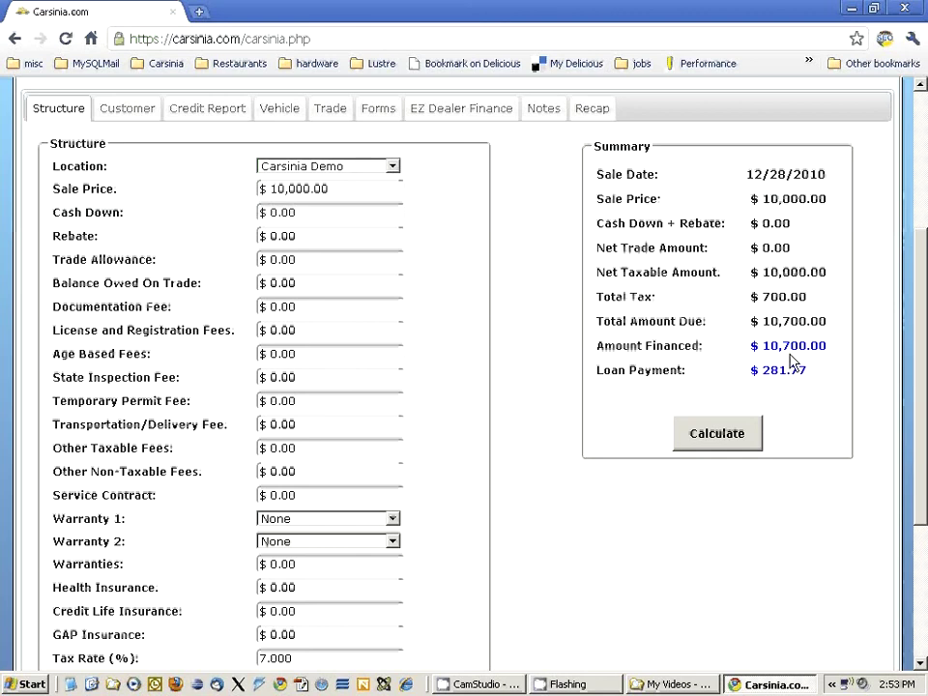
drag(764, 375, 806, 379)
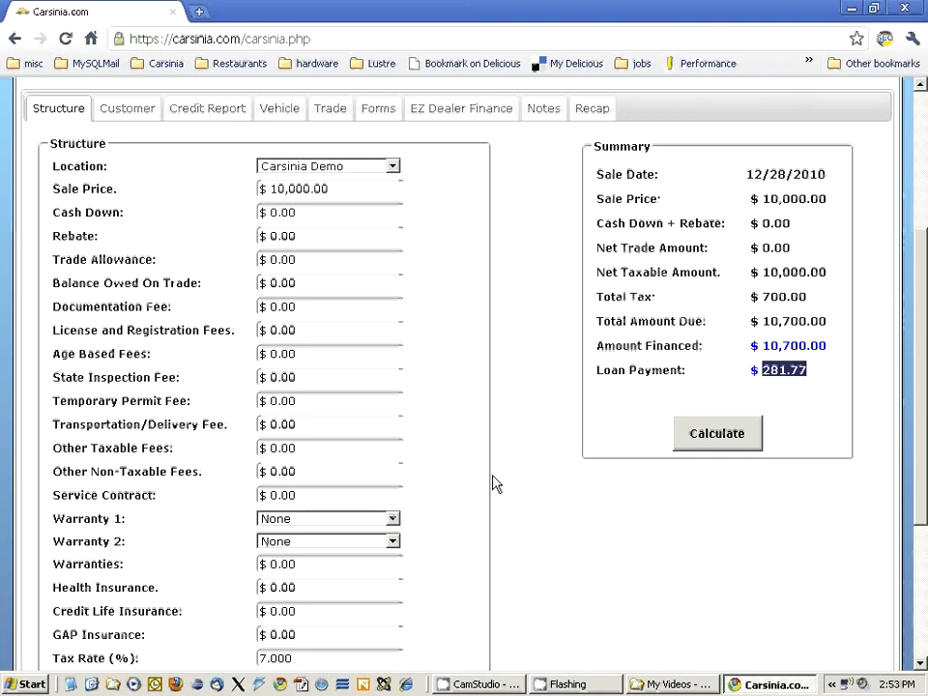
scroll(483, 484, down, 6)
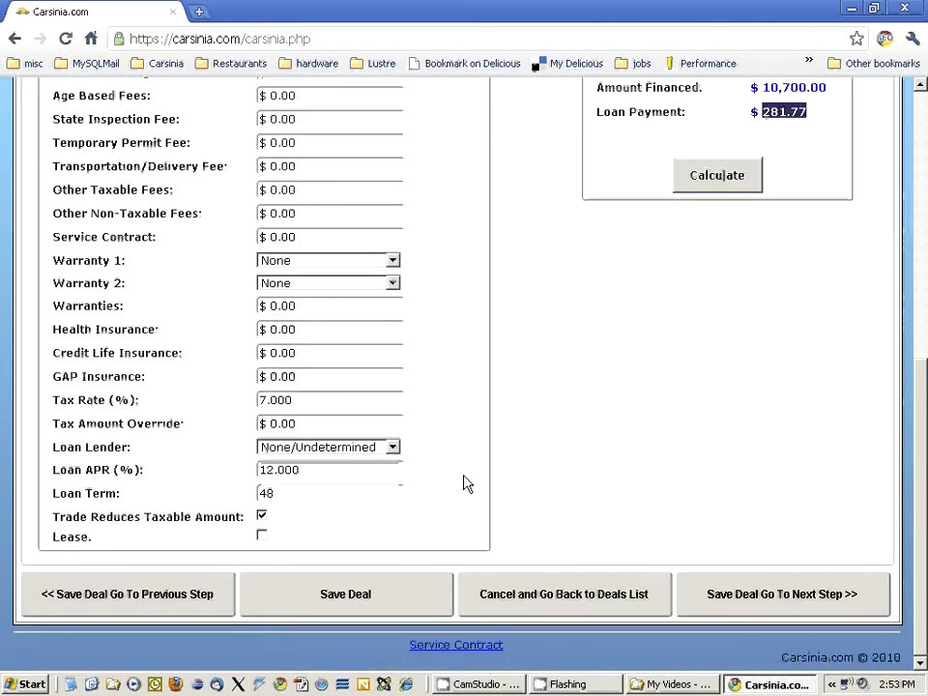
Save deal 188 and choose an existing customer as the buyer
click(789, 594)
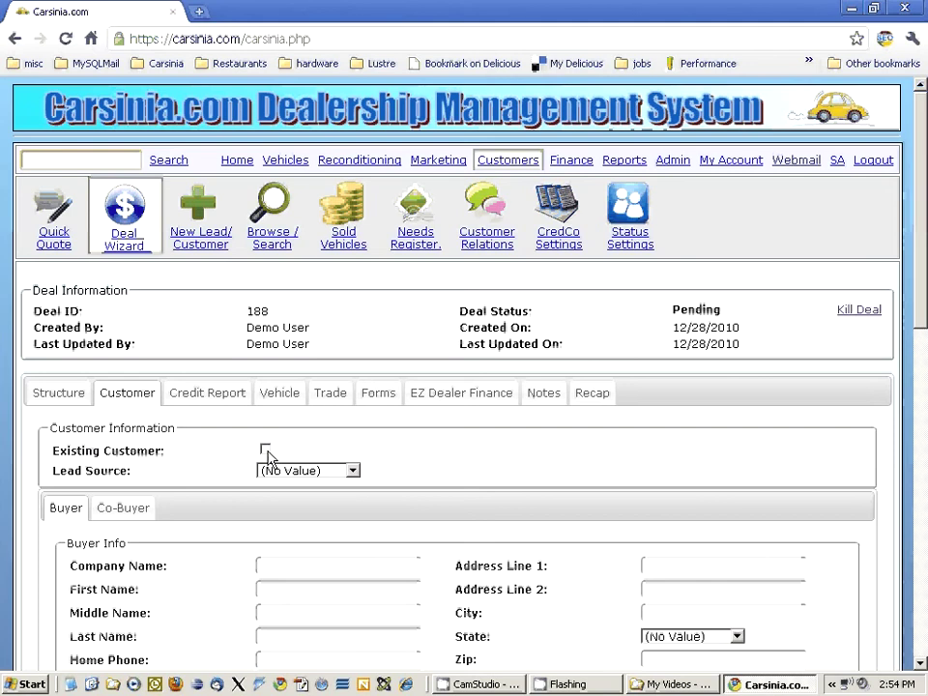
click(267, 452)
Search 'test', select Test Customer as buyer, and save to the credit report step
text(test)
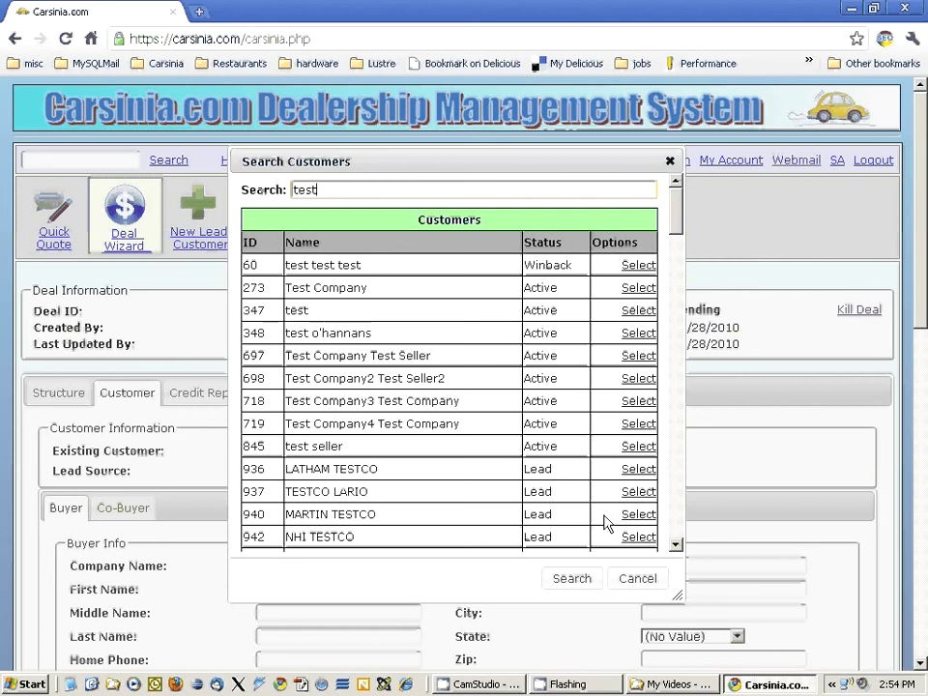
scroll(466, 394, down, 1)
scroll(466, 394, down, 1)
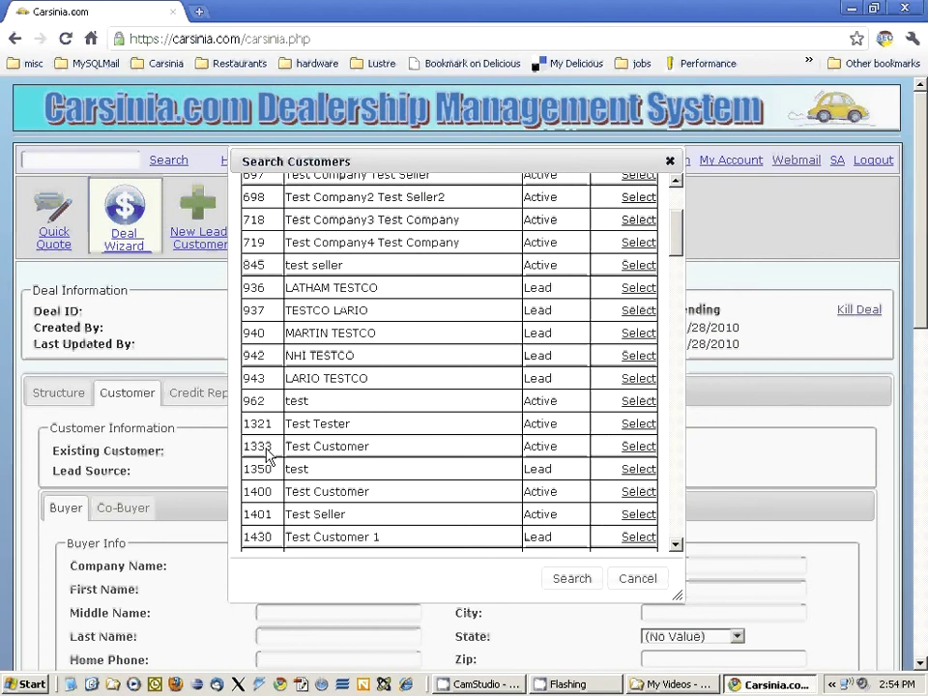
click(641, 447)
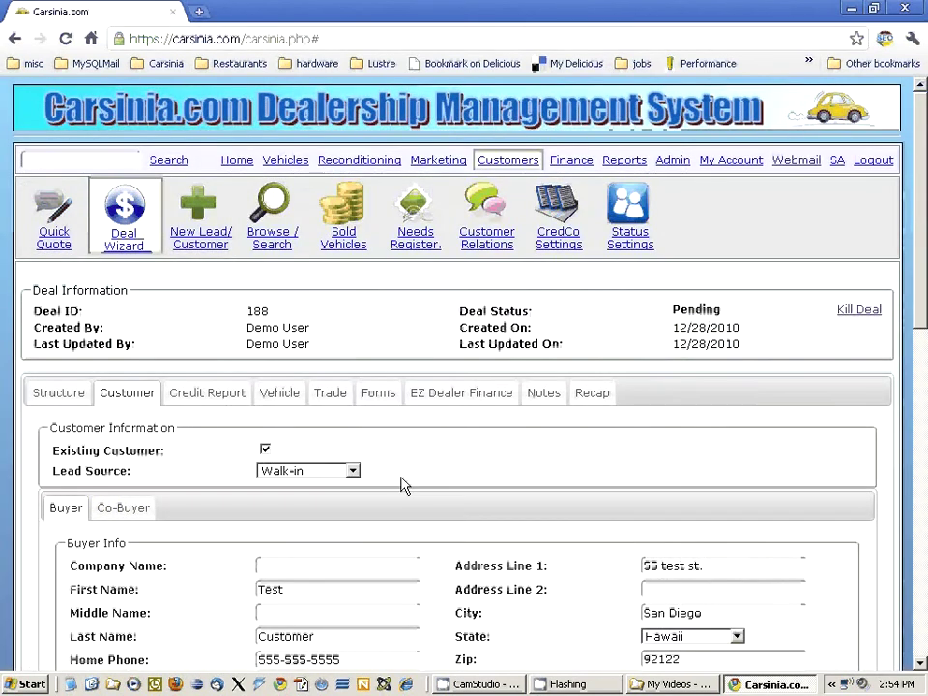
scroll(406, 485, down, 7)
scroll(406, 485, down, 2)
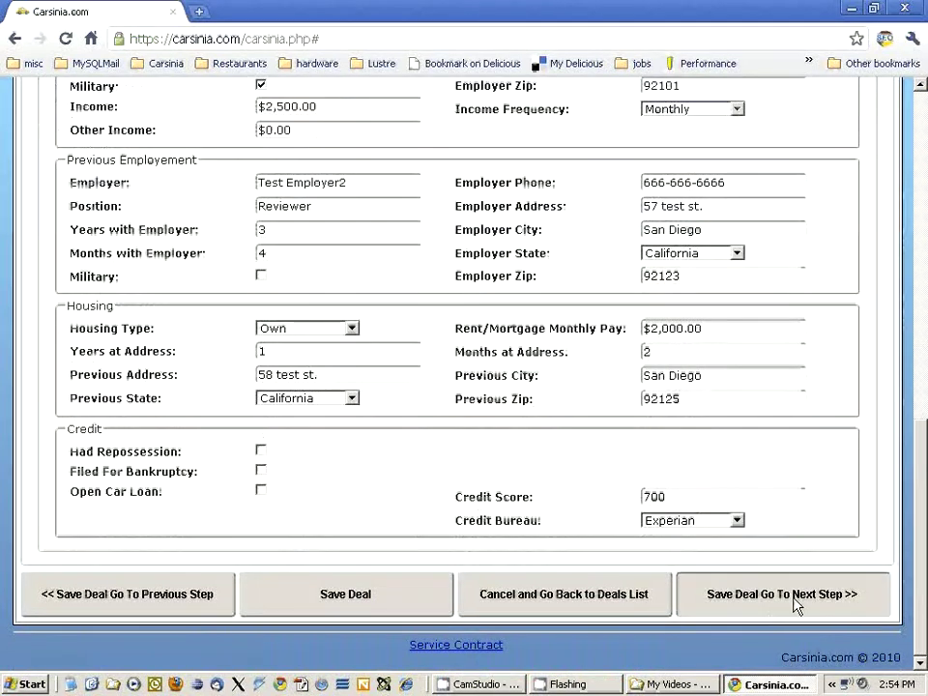
click(882, 583)
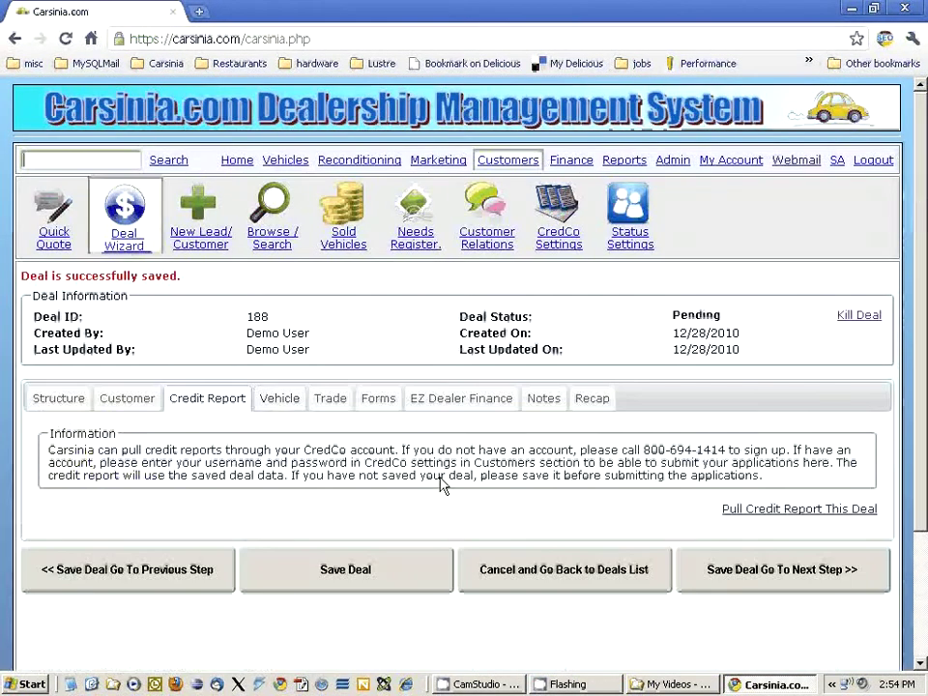
Select existing vehicle DEMO002, the 2007 Mazda MAZDA6, and save to the Trade step
click(277, 399)
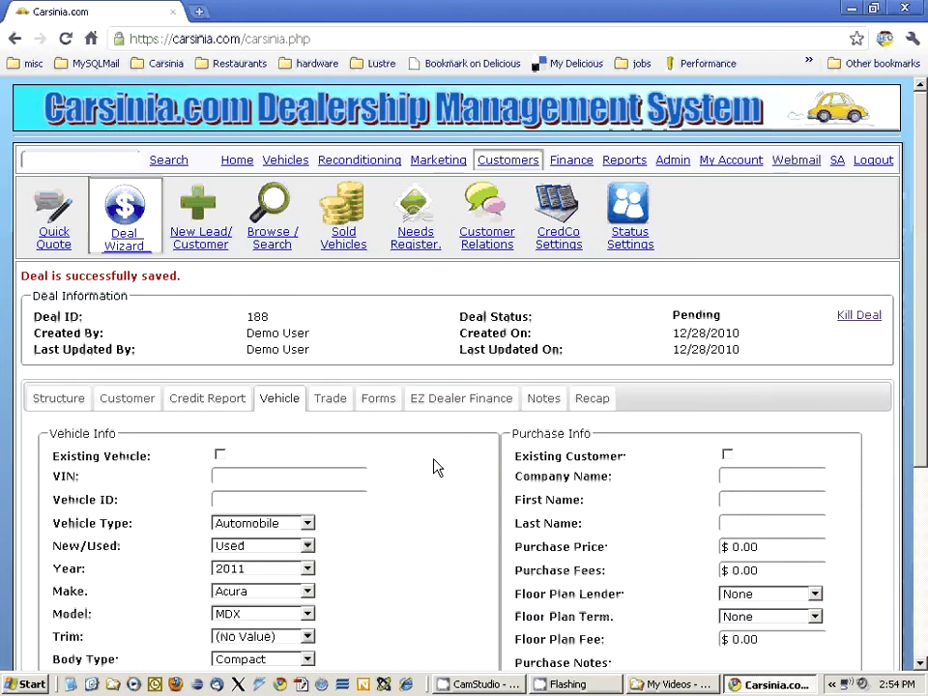
click(219, 454)
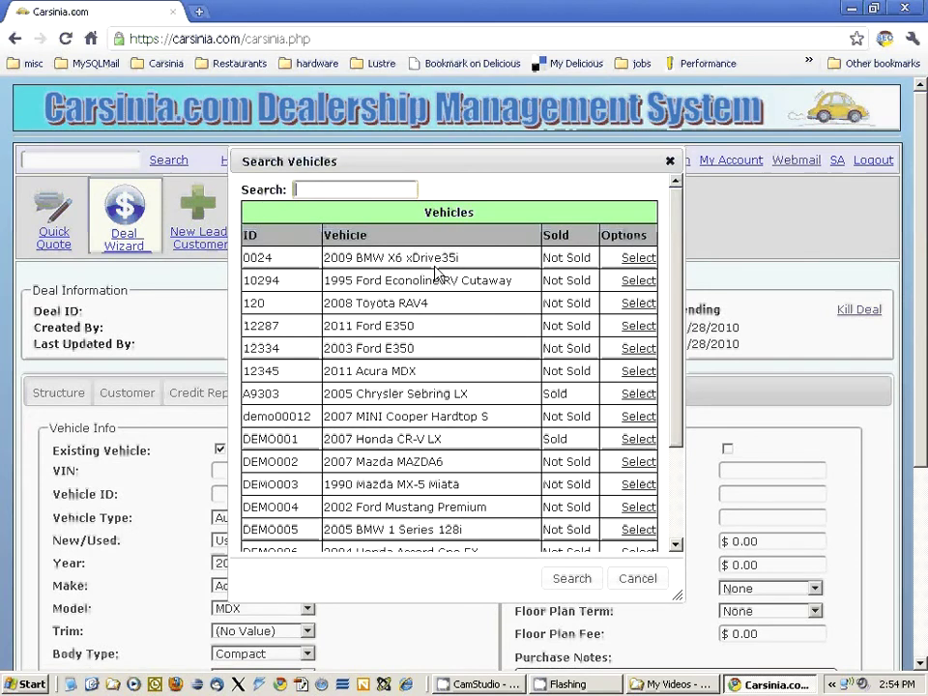
click(638, 464)
scroll(377, 515, down, 3)
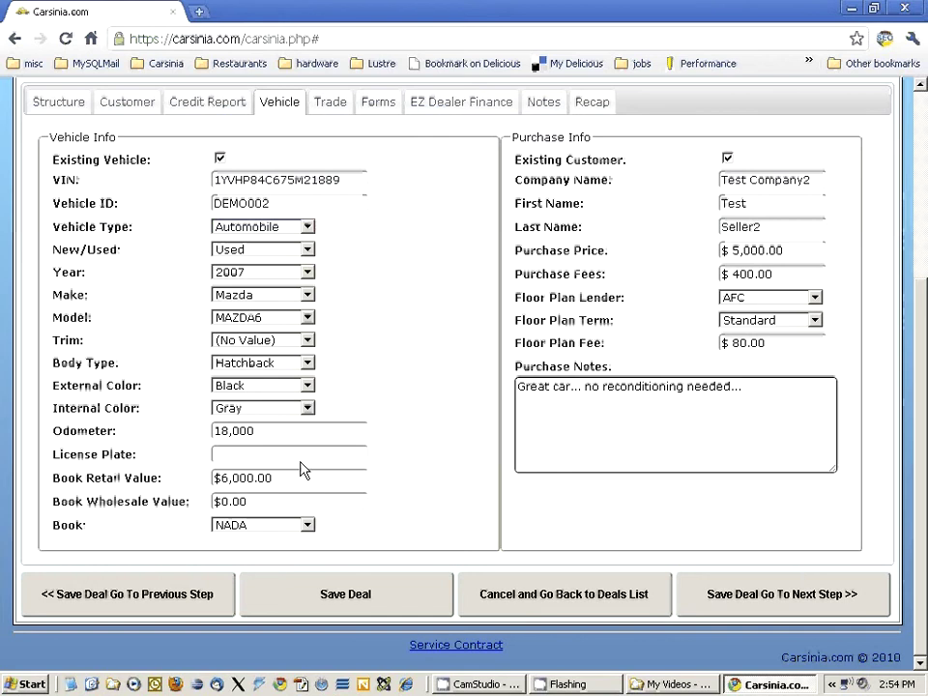
click(765, 604)
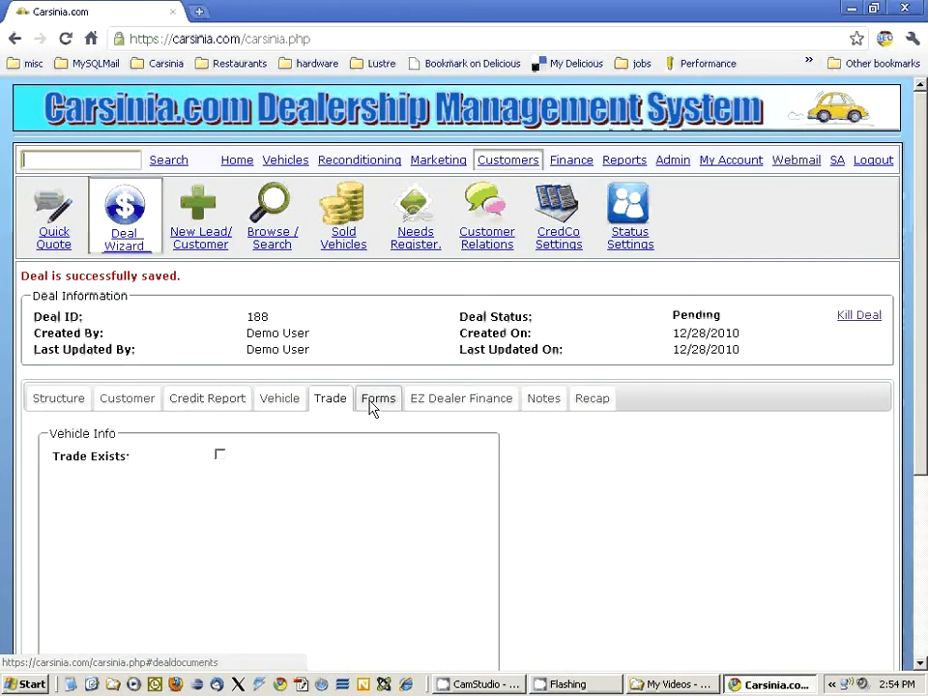
Generate the Credit Application PDF from deal 188's Forms list
click(376, 406)
scroll(385, 311, up, 1)
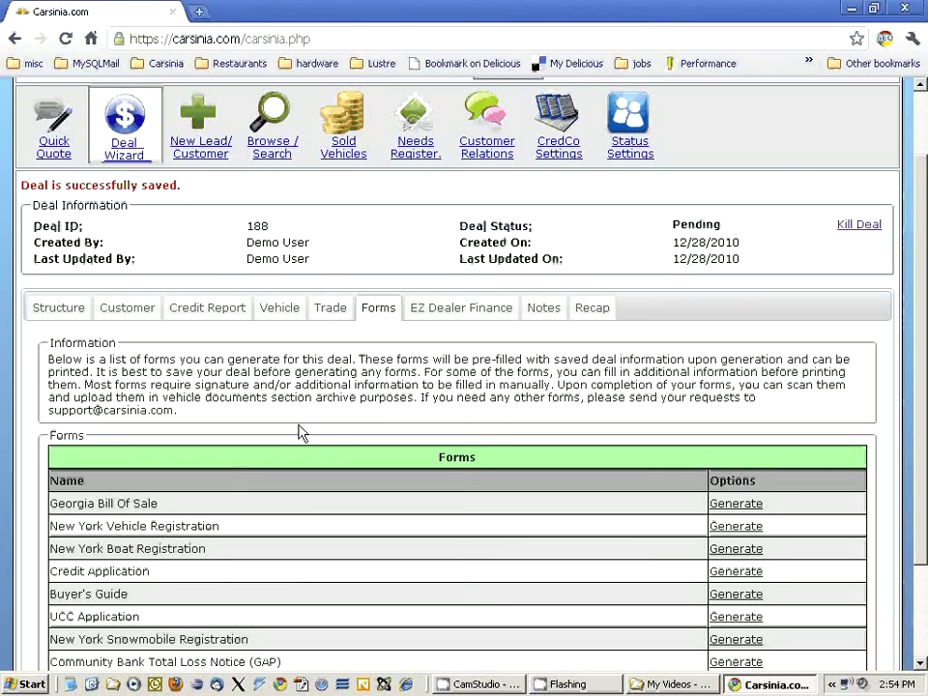
scroll(298, 435, down, 1)
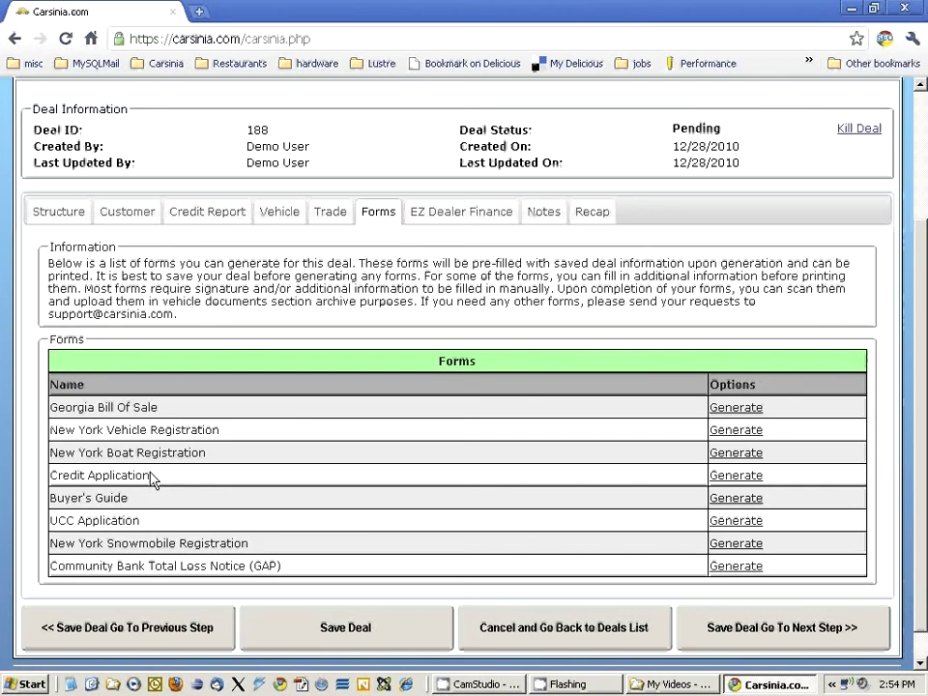
drag(151, 478, 50, 484)
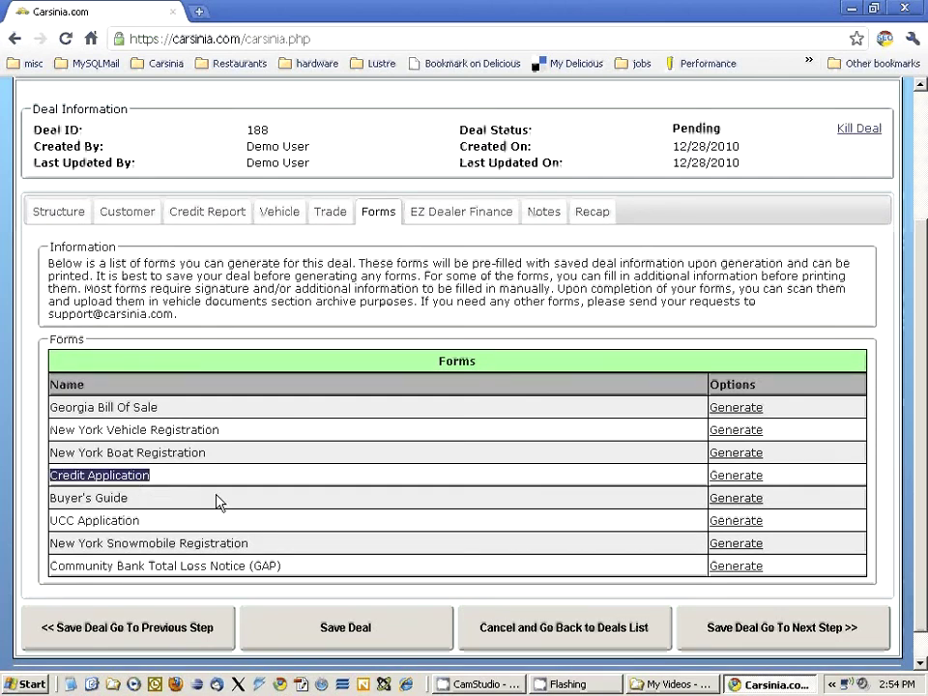
click(746, 484)
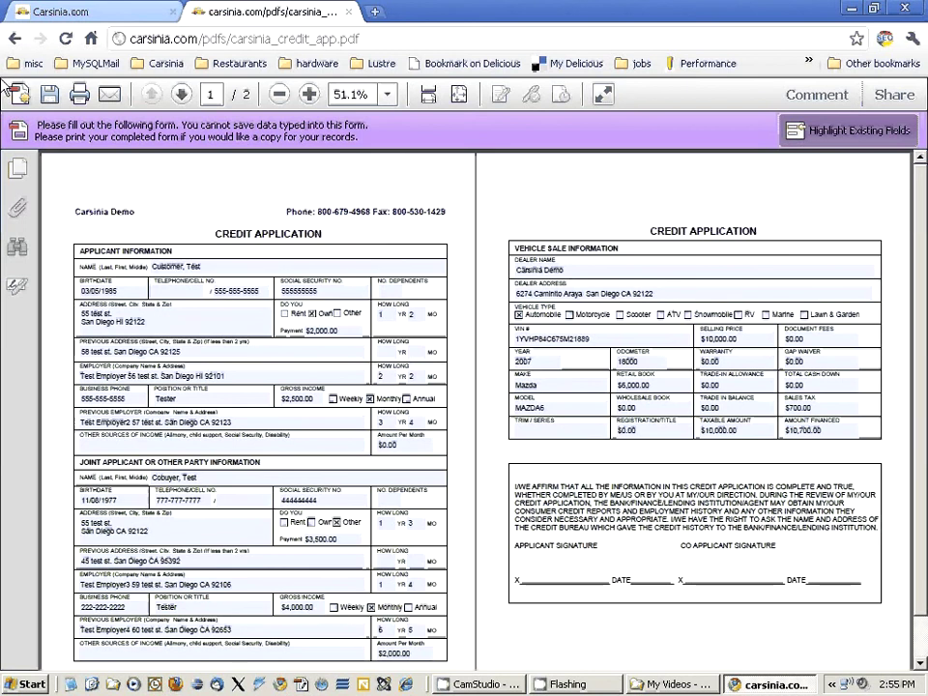
click(81, 101)
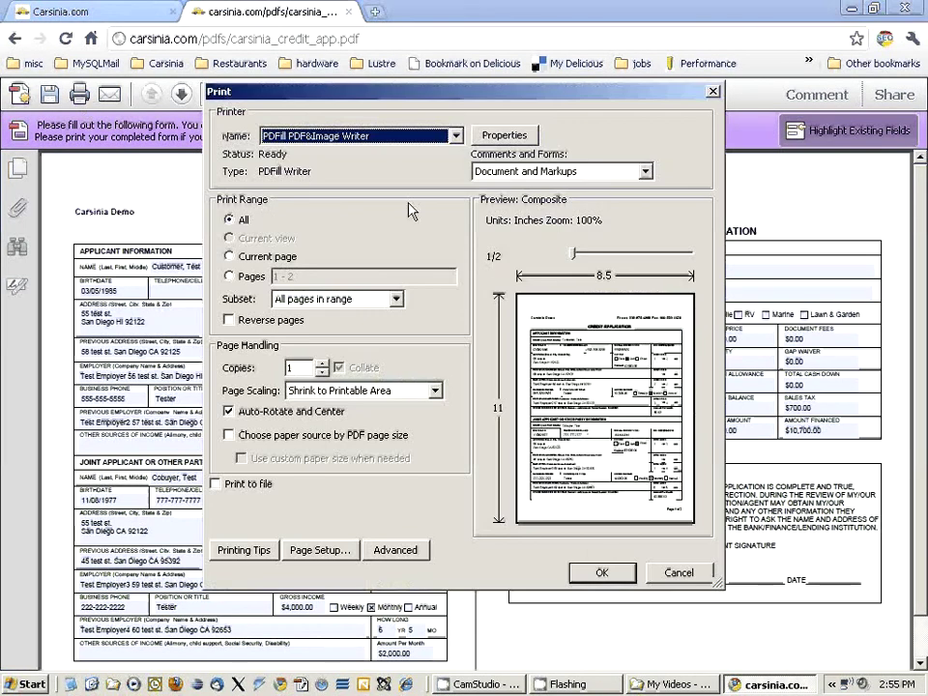
click(678, 573)
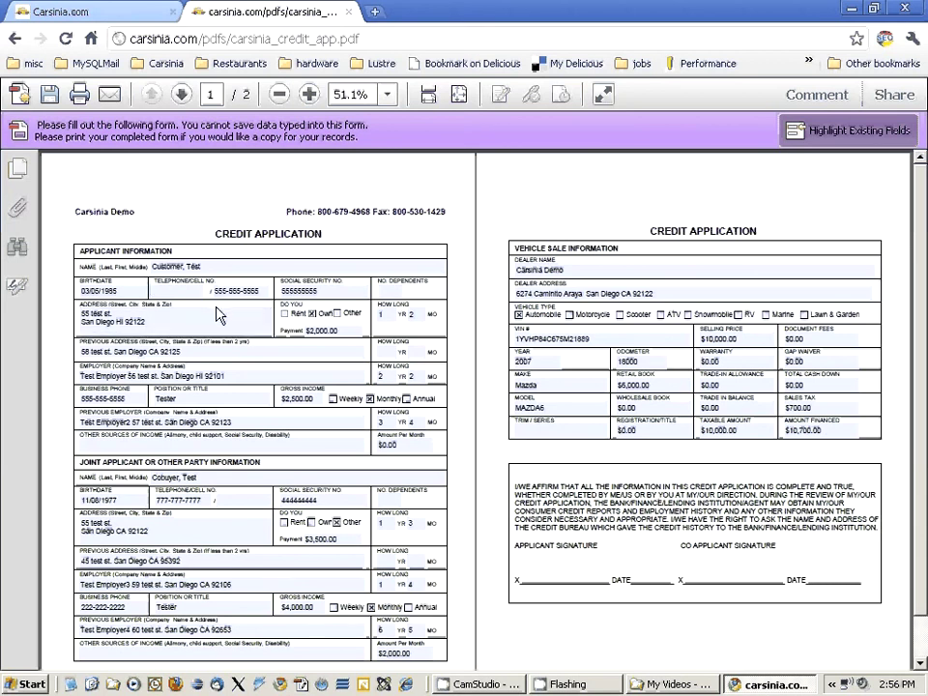
Close the PDF and review deal 188's EZ Dealer Finance application down to Send Application
click(349, 11)
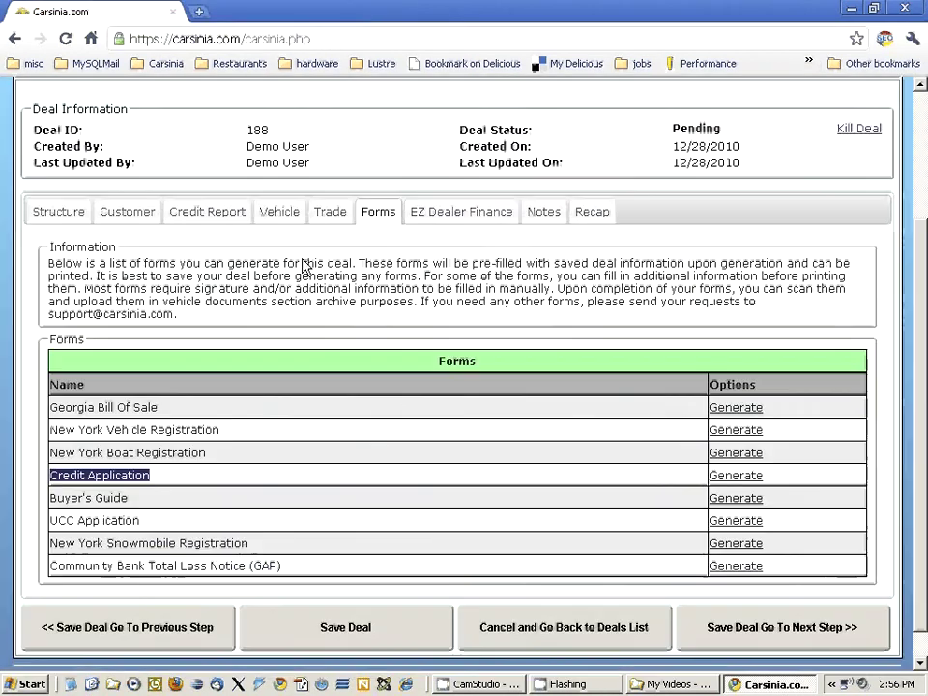
click(471, 220)
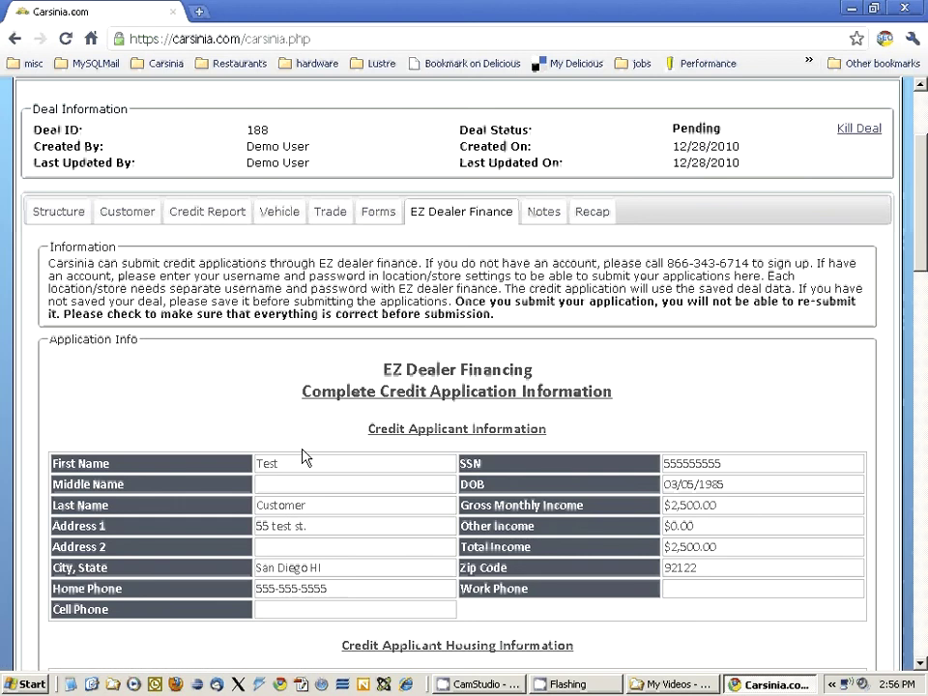
scroll(305, 455, down, 3)
scroll(304, 454, down, 2)
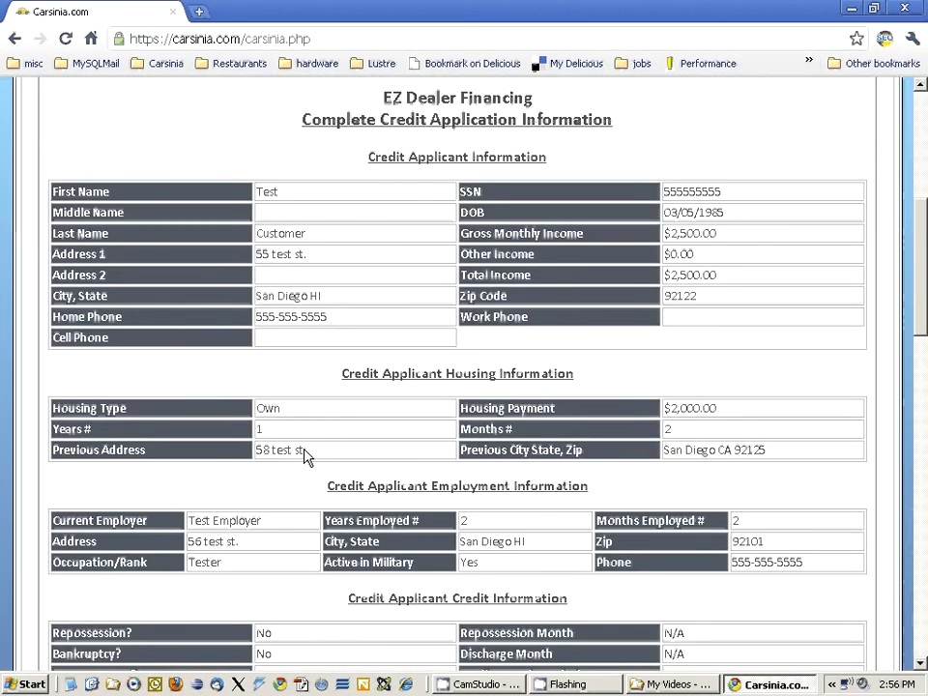
scroll(305, 455, up, 2)
scroll(305, 454, up, 3)
scroll(309, 456, down, 5)
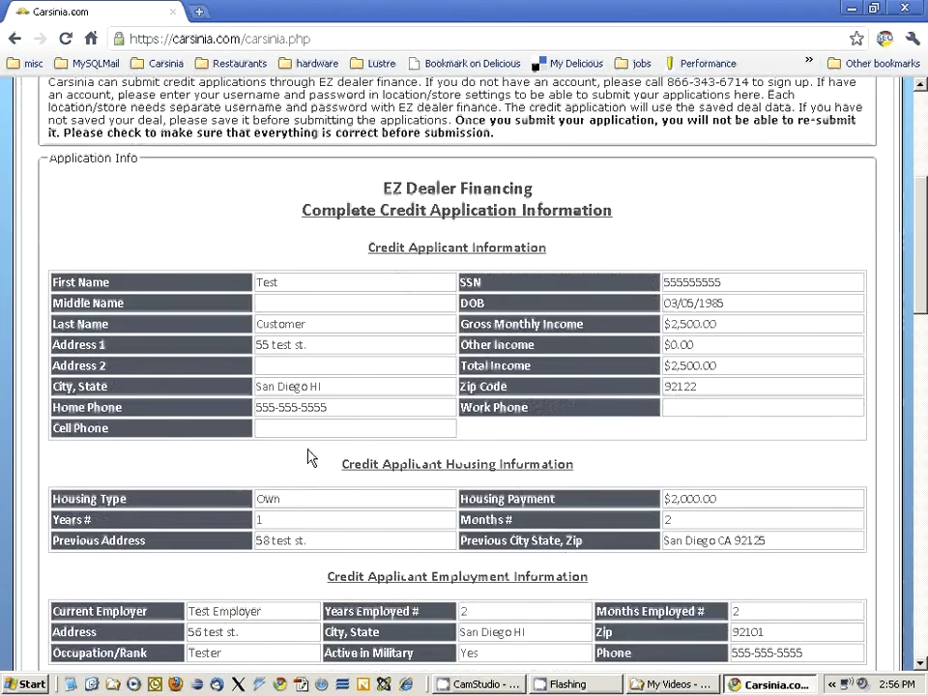
scroll(309, 457, down, 2)
scroll(309, 458, down, 8)
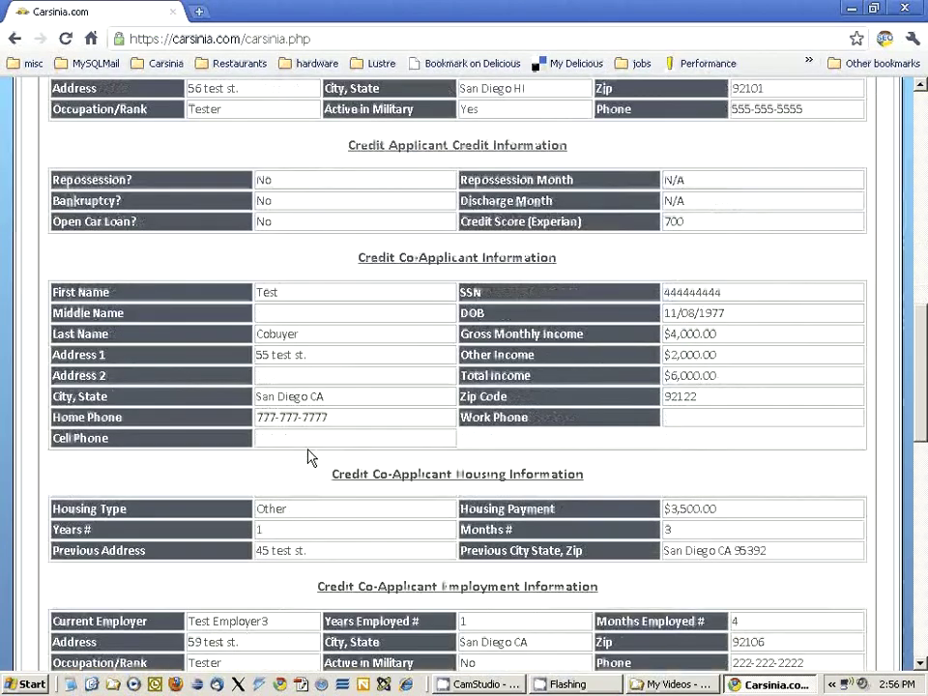
scroll(310, 457, down, 10)
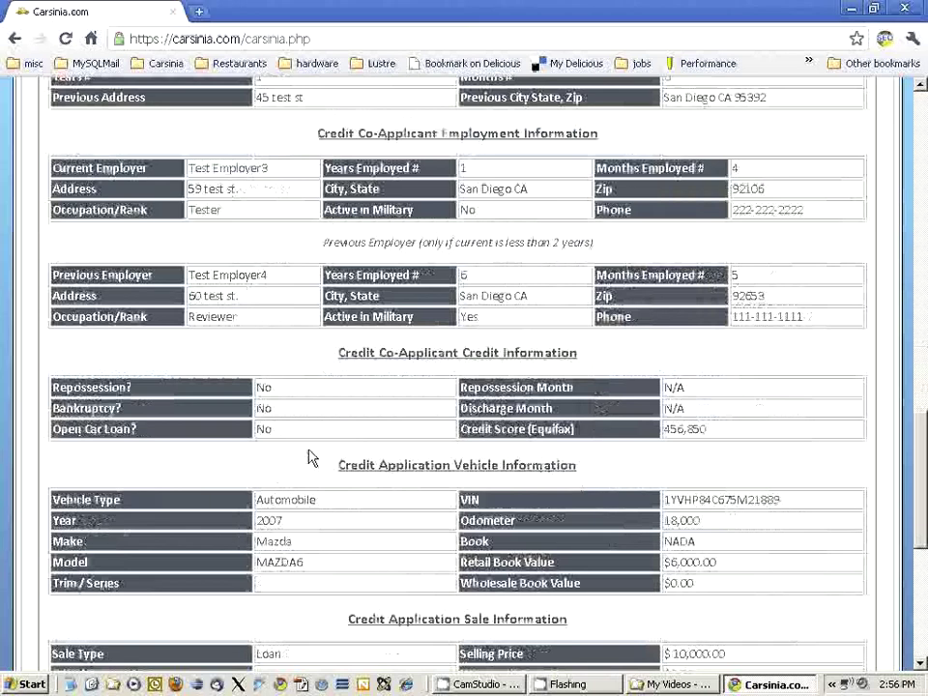
scroll(309, 458, down, 10)
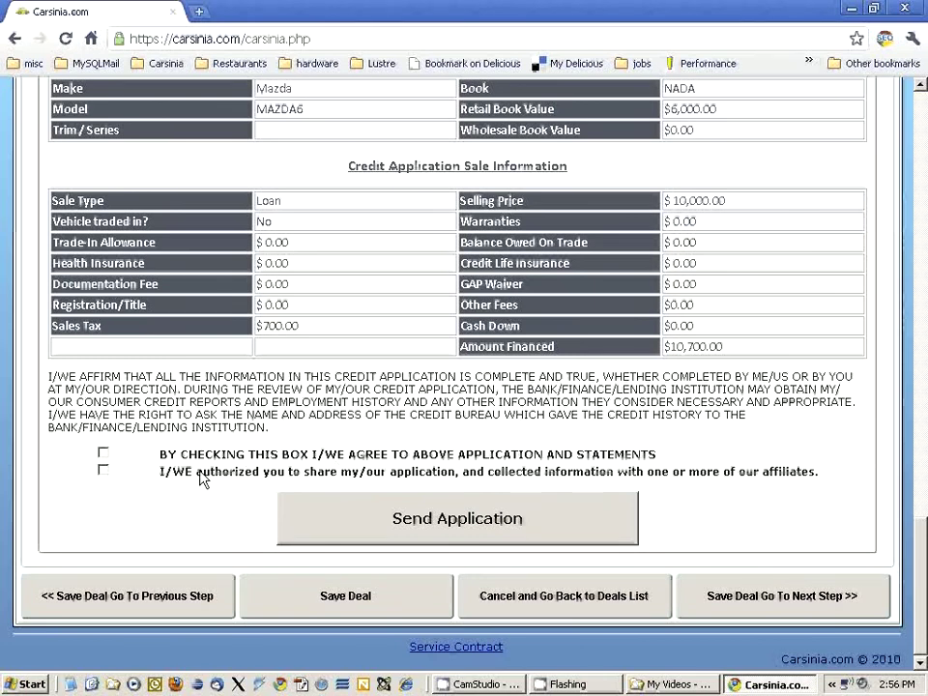
Accept the application statements and affiliate sharing, then return to the Deal Wizard list
click(102, 453)
click(102, 470)
scroll(376, 423, down, 1)
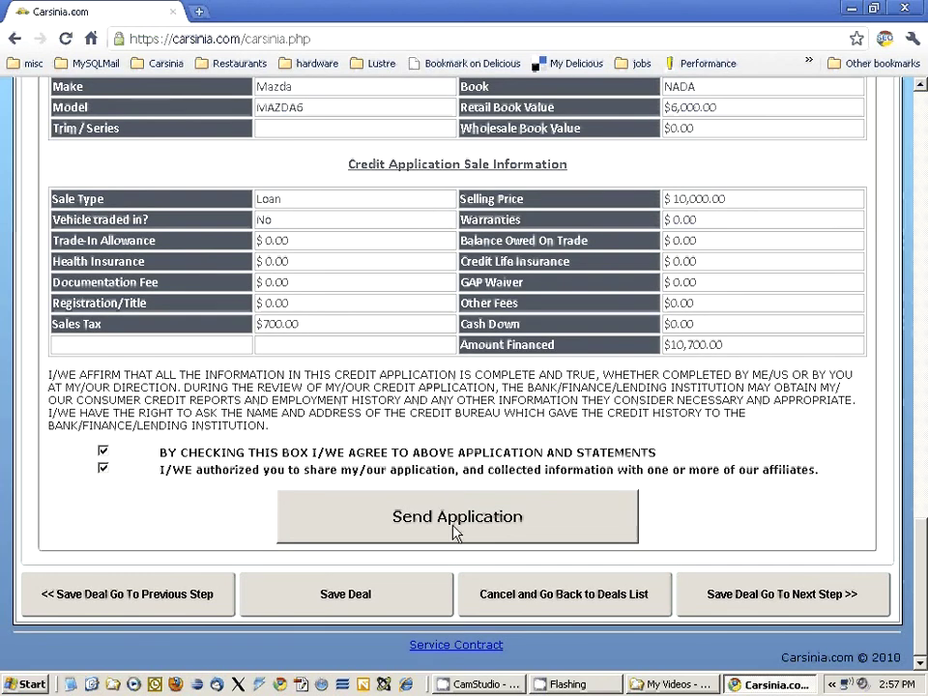
scroll(336, 349, up, 4)
scroll(336, 349, up, 16)
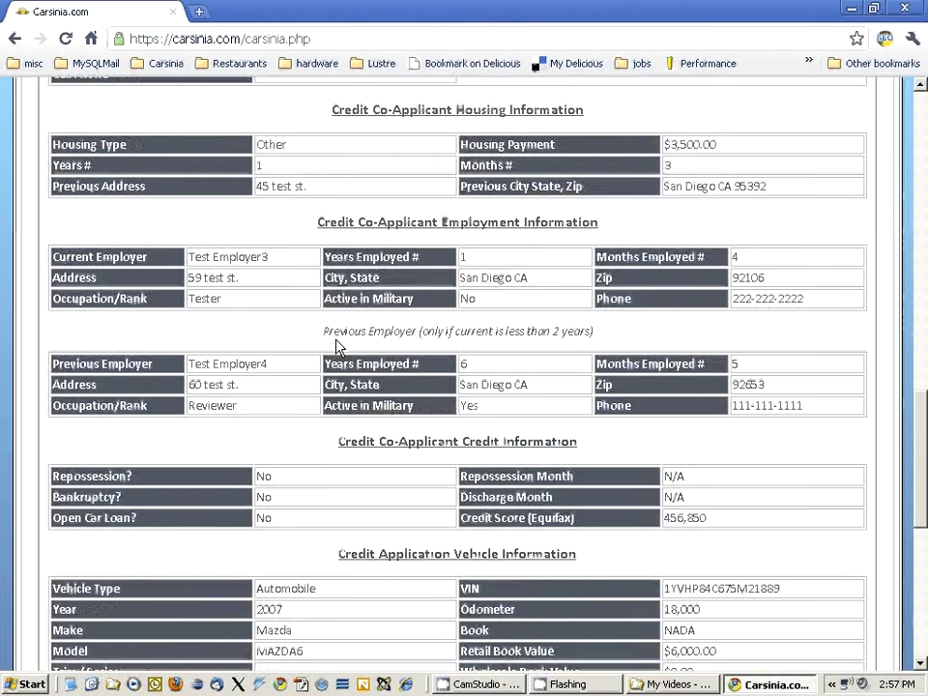
scroll(336, 348, up, 8)
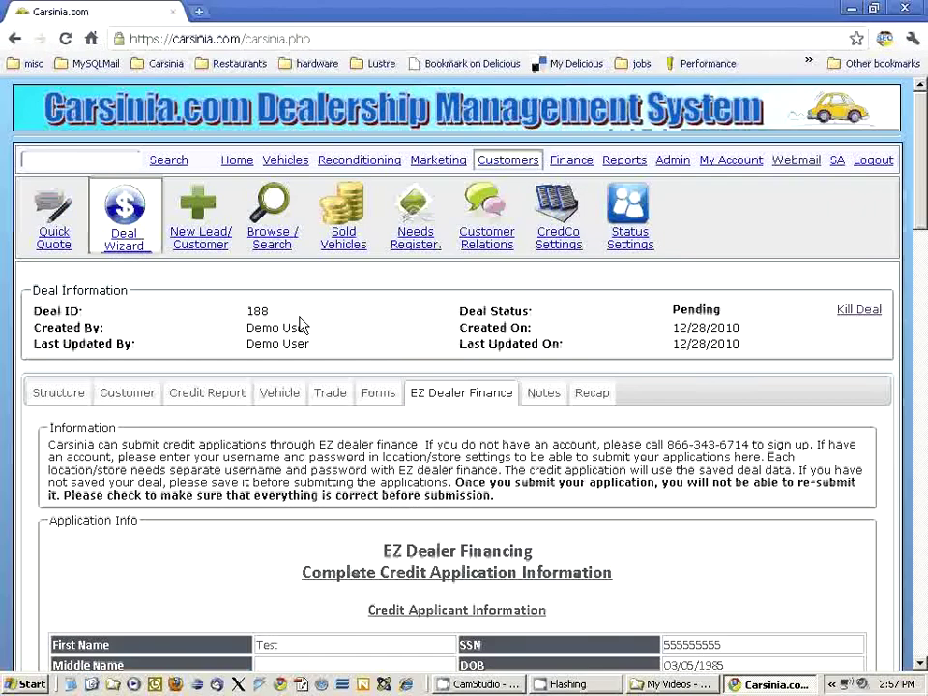
click(131, 244)
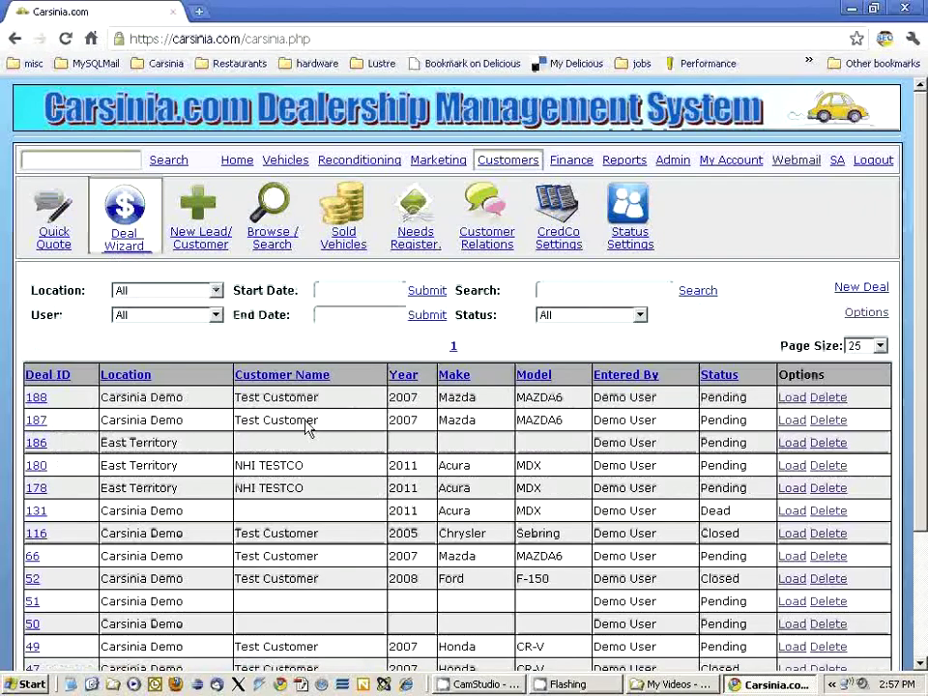
scroll(223, 512, down, 2)
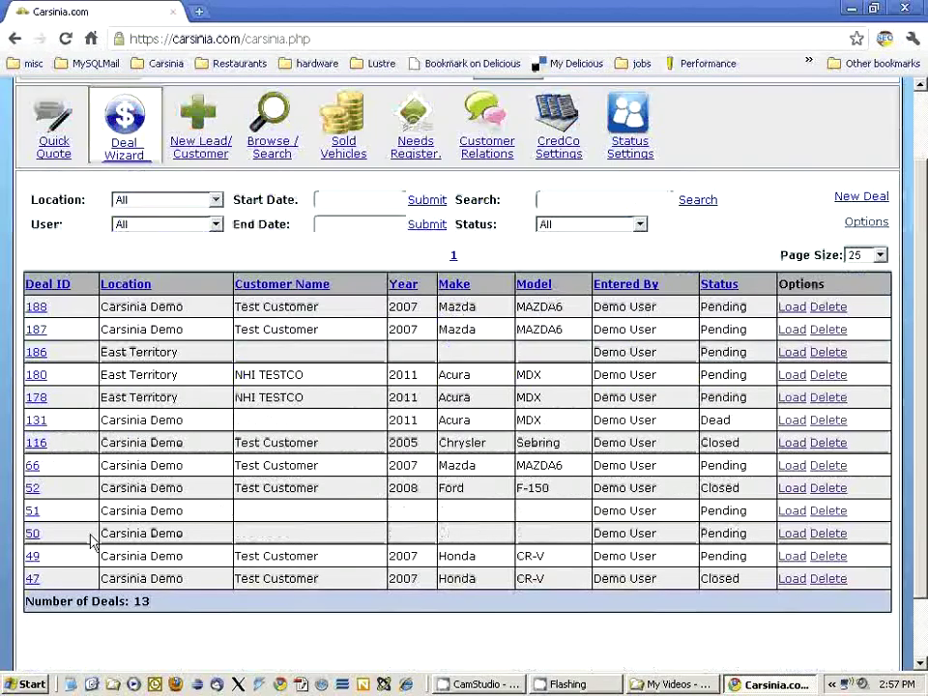
Open deal 49's EZ Dealer Finance page and tick Submit for lenders IFA and CMP
click(31, 556)
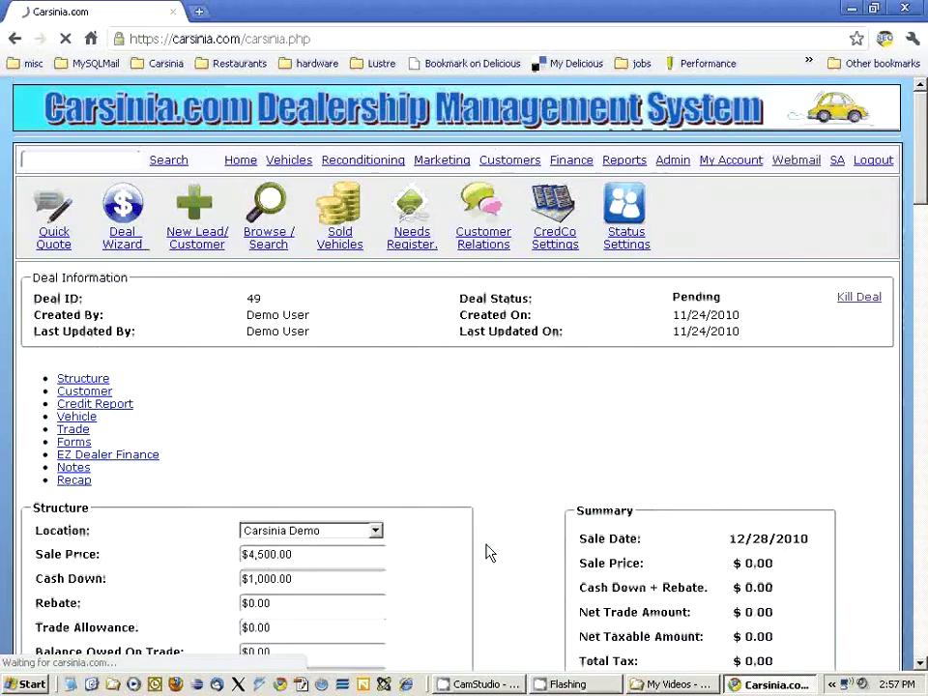
click(384, 382)
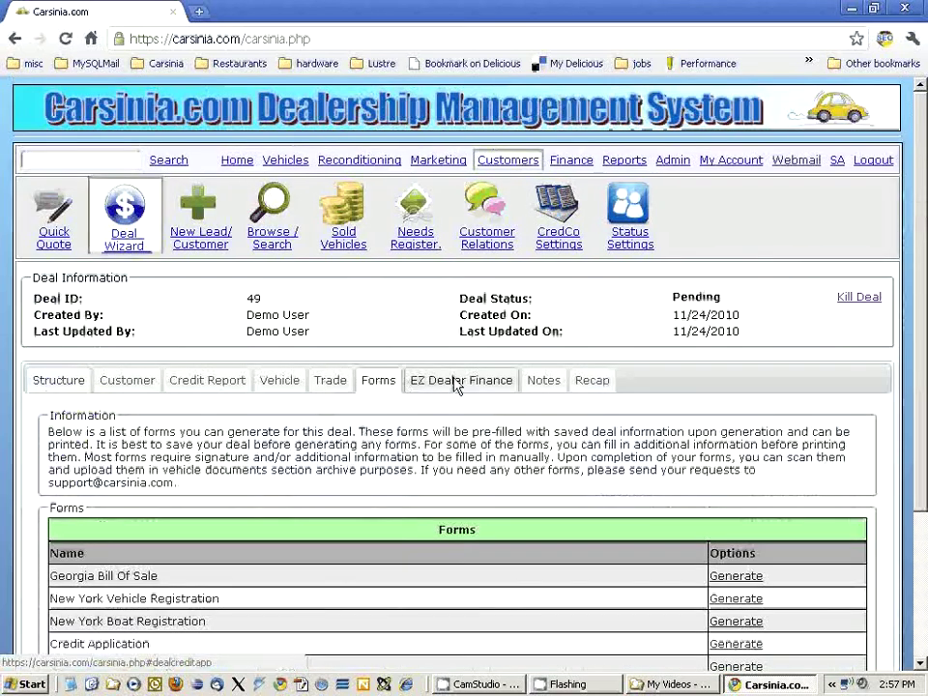
click(458, 382)
scroll(253, 474, down, 3)
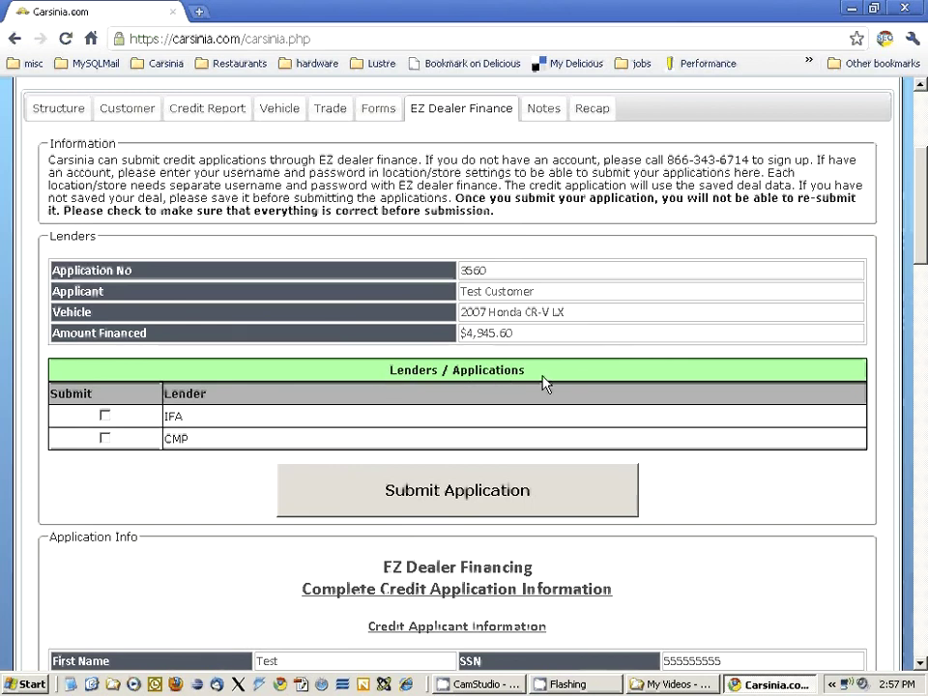
click(105, 416)
click(104, 439)
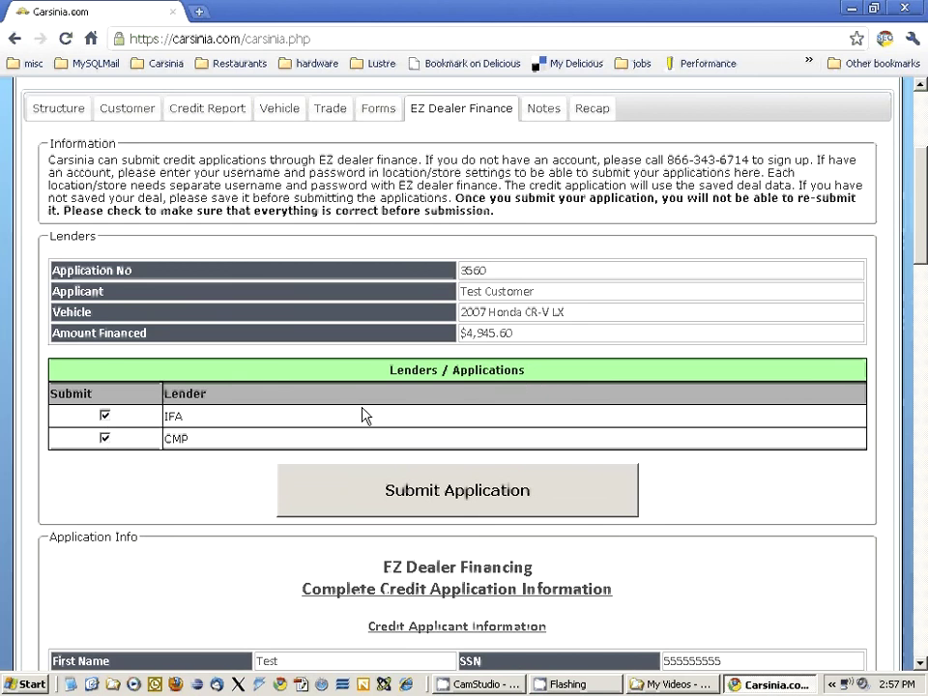
scroll(452, 469, down, 3)
scroll(452, 469, up, 3)
scroll(194, 447, up, 3)
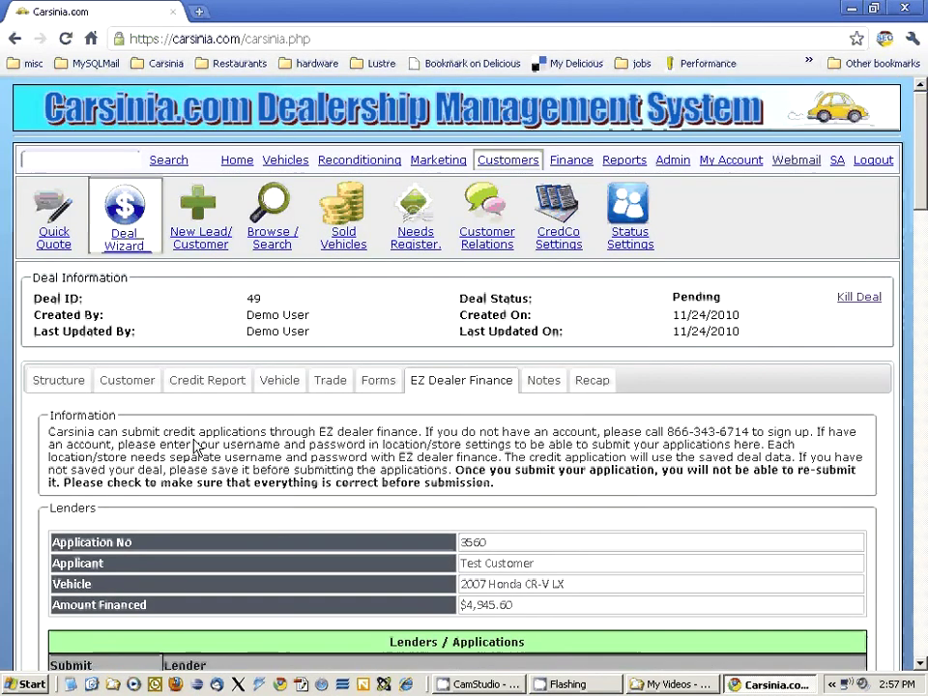
Check deal 47's lender status twice on EZ Dealer Finance; it remains Pending
click(138, 247)
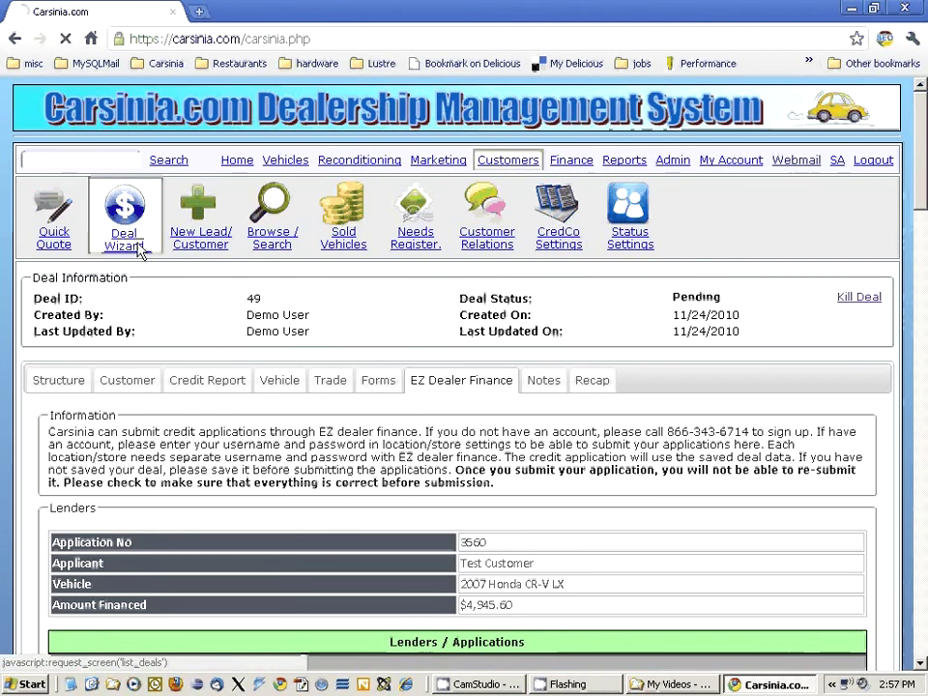
scroll(178, 504, down, 2)
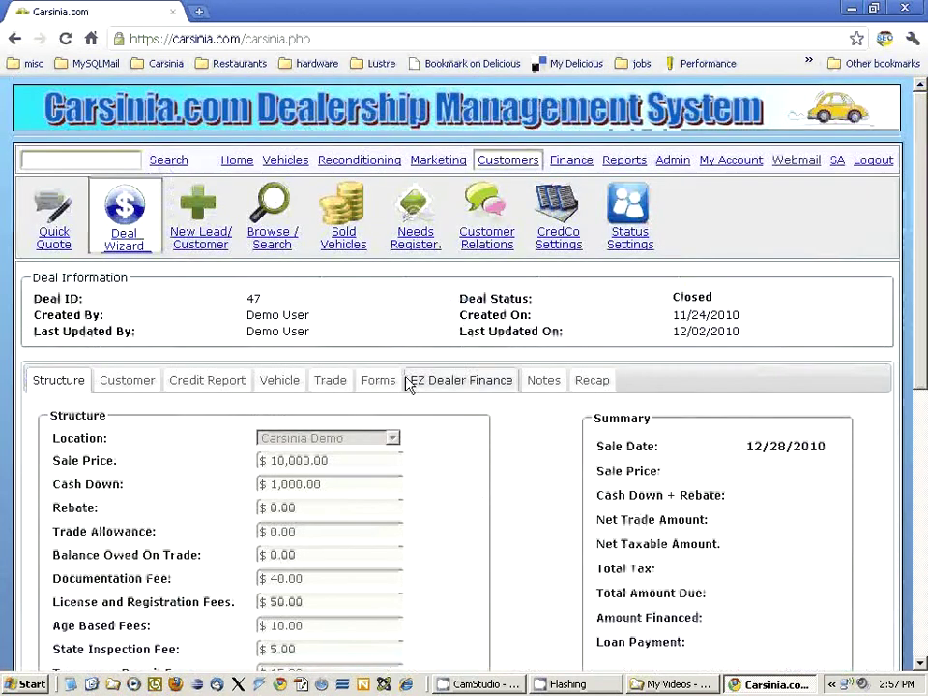
click(454, 383)
scroll(373, 549, down, 3)
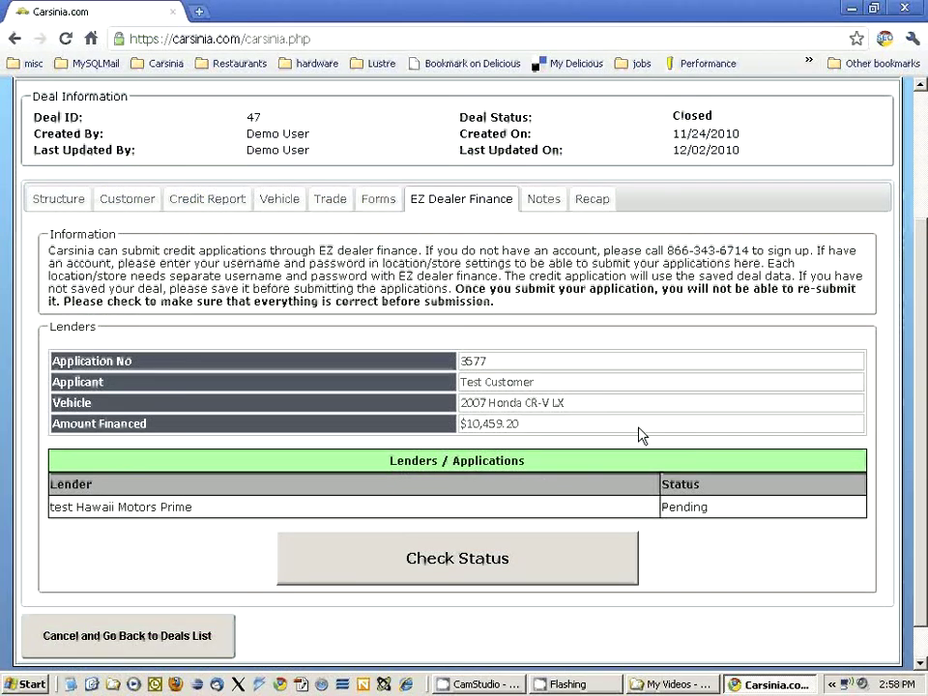
double_click(676, 508)
click(426, 577)
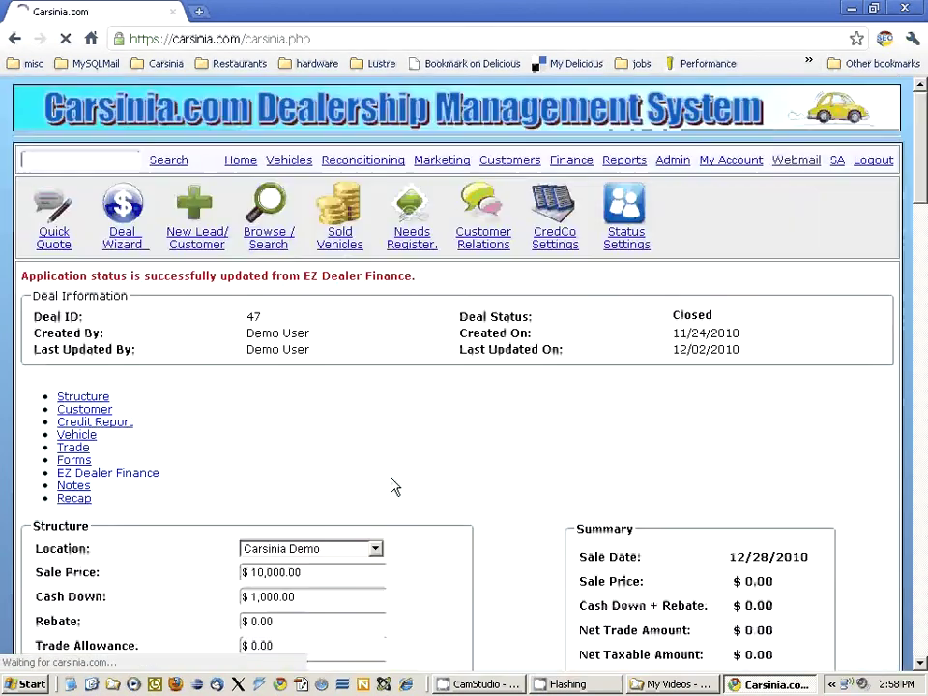
scroll(247, 466, down, 3)
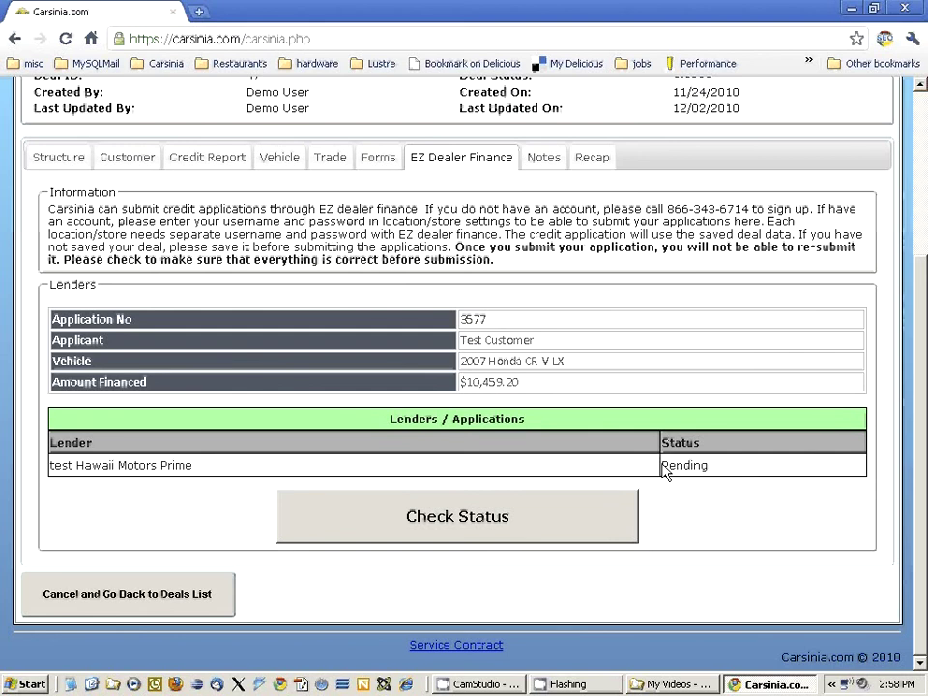
drag(664, 468, 719, 473)
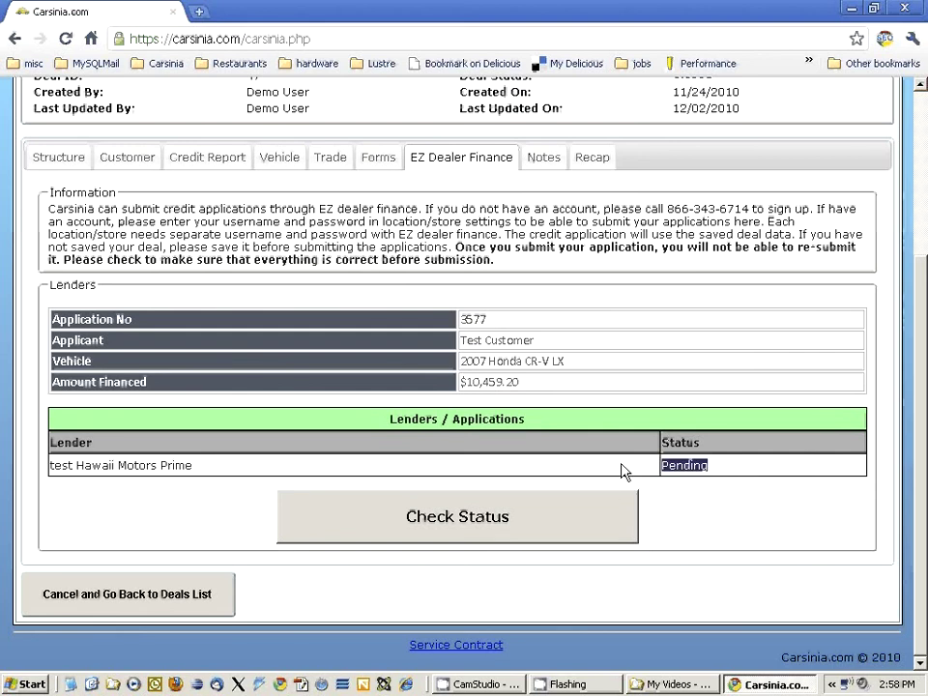
click(617, 498)
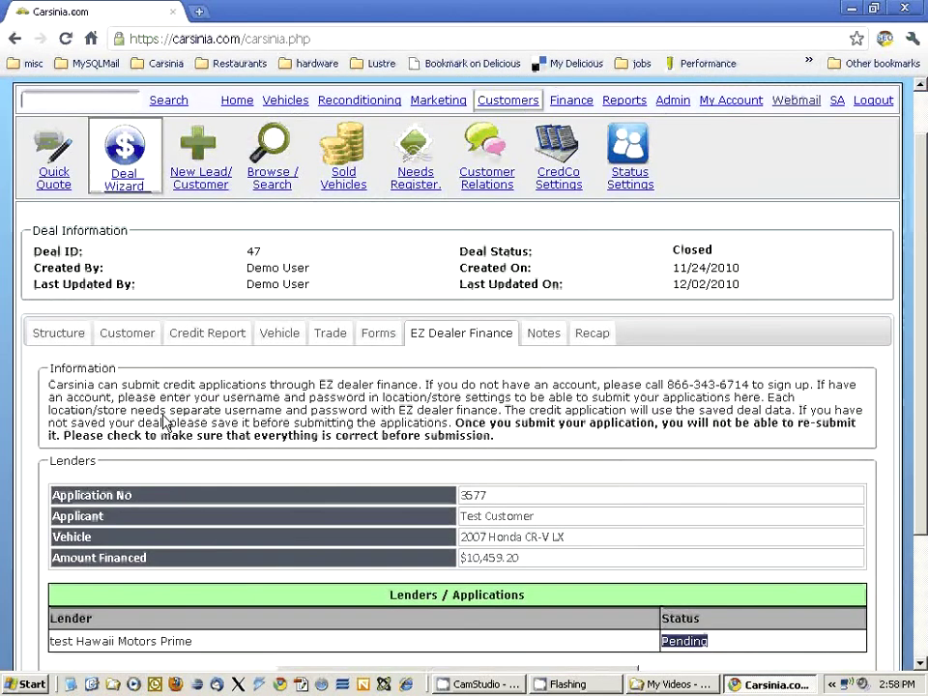
Return to the deals list and open deal 66
click(131, 179)
scroll(106, 449, down, 3)
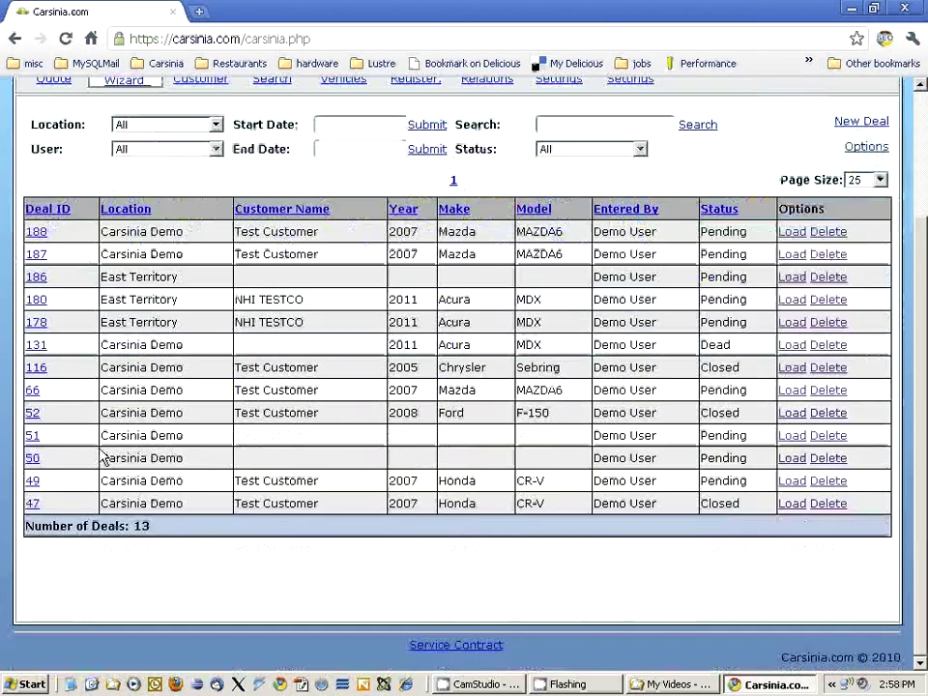
click(32, 413)
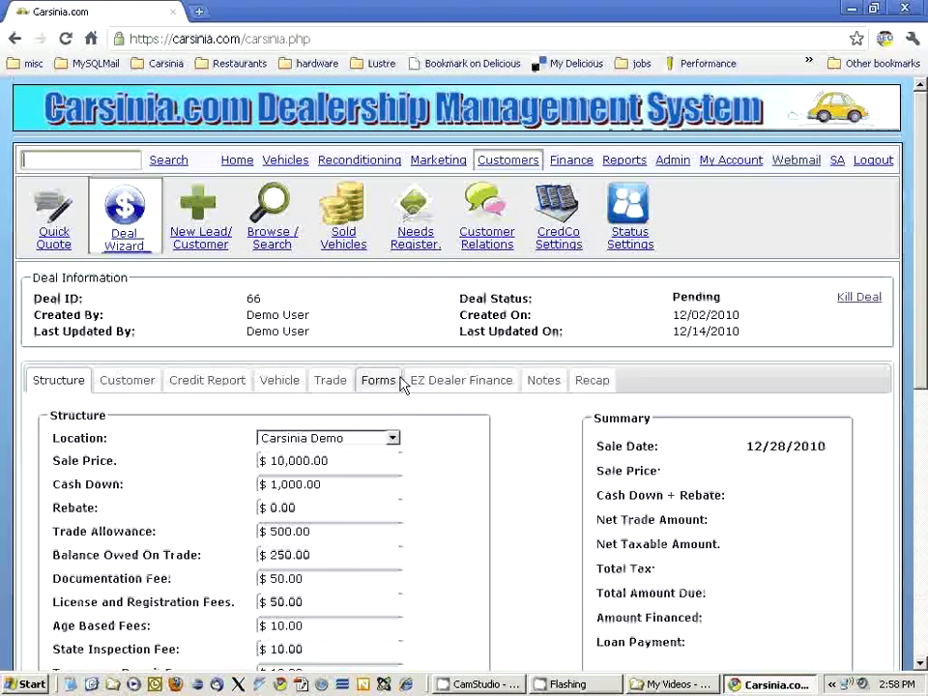
Review deal 66's test hawaii lender approval: 9700 financed, 48 months, 7.99%, required stips
click(443, 380)
scroll(271, 431, down, 3)
scroll(271, 430, down, 3)
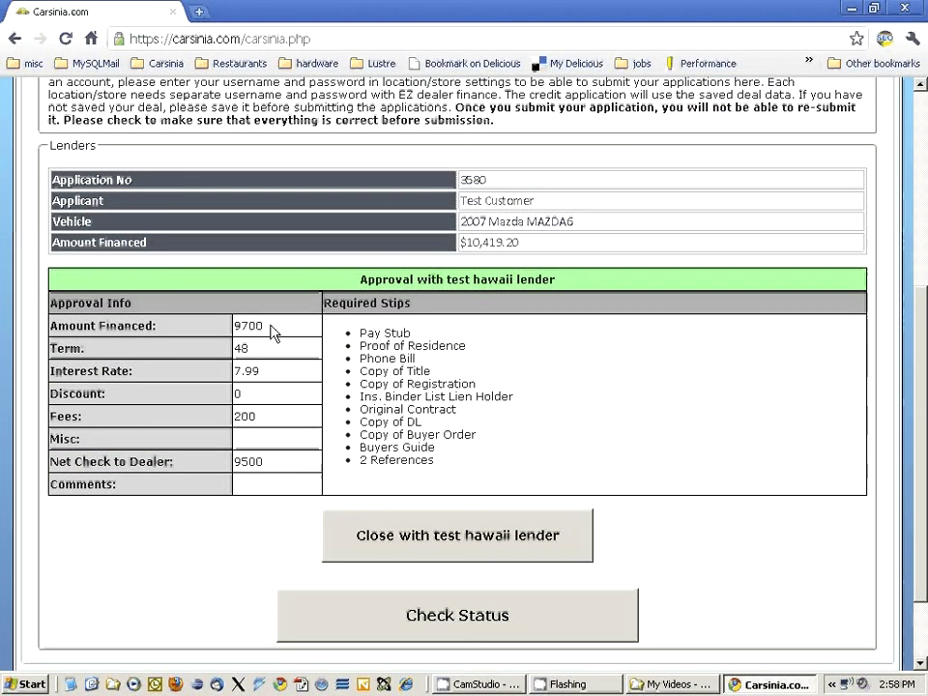
drag(361, 331, 472, 464)
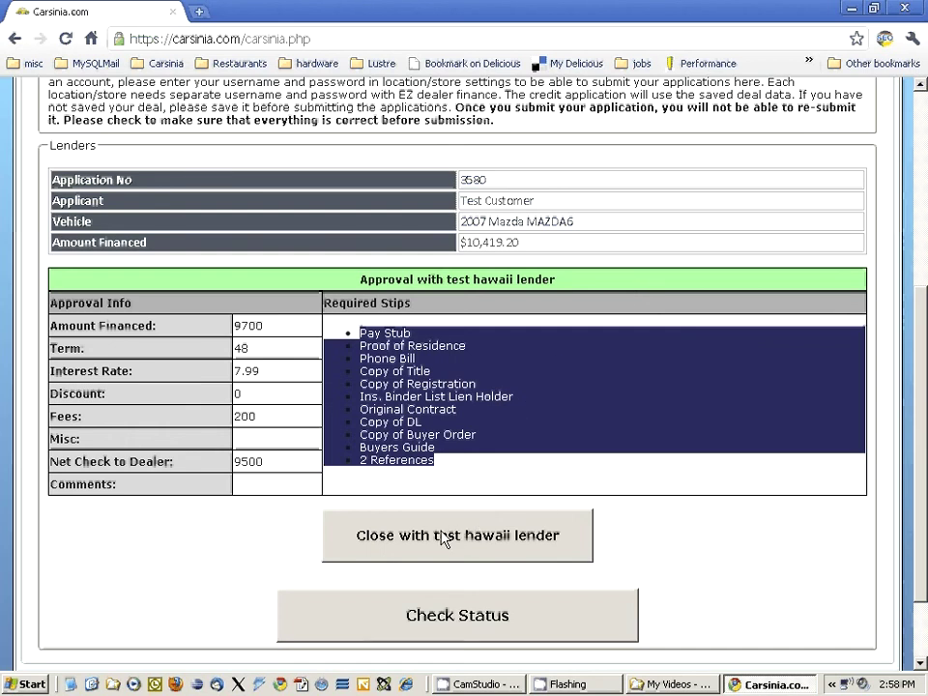
click(480, 473)
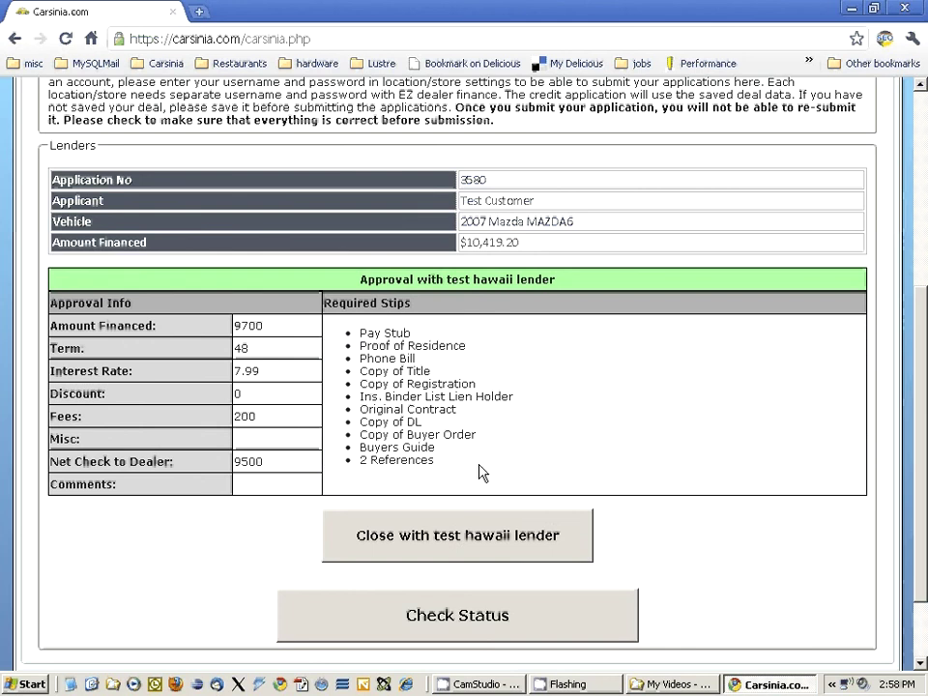